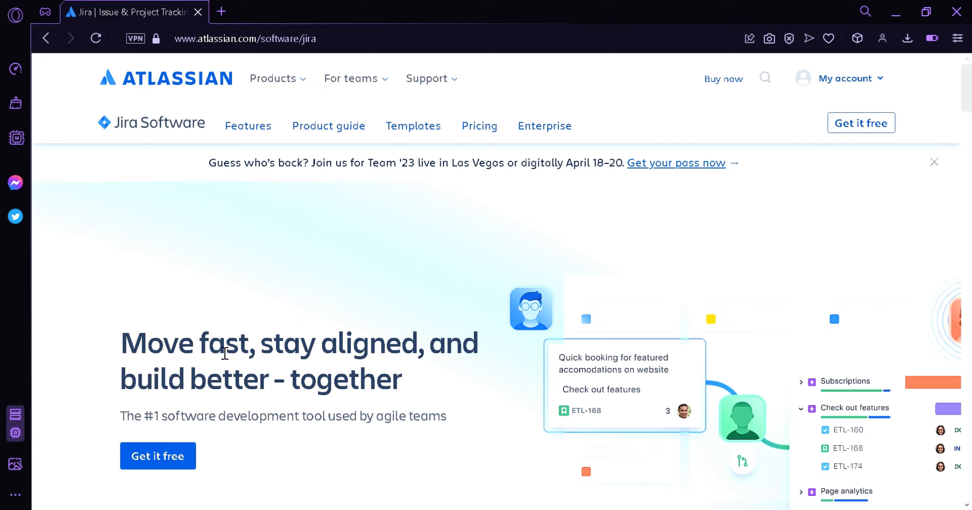
Start the free Jira Software sign-up with Jira Service Management as the second product.
{"action": "left_click", "coordinate": [181, 454]}
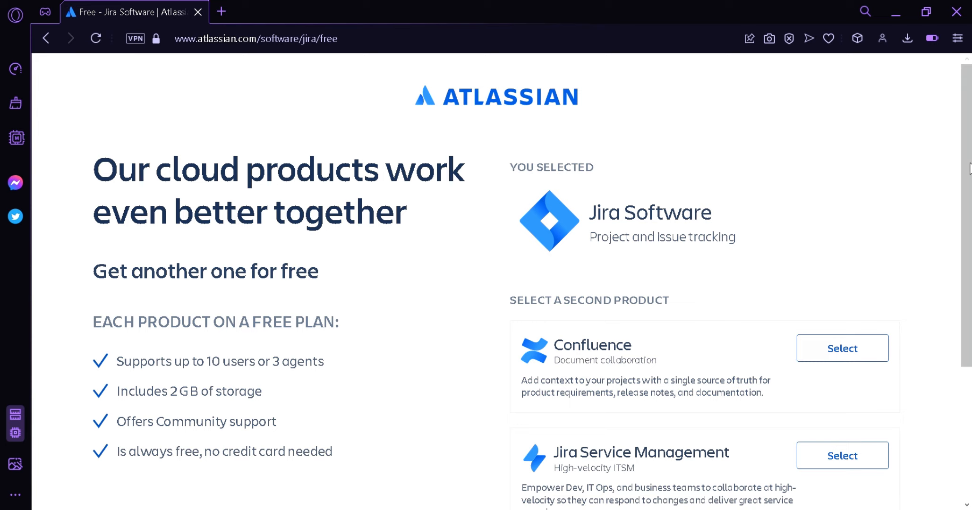
{"action": "left_click_drag", "start_coordinate": [967, 184], "coordinate": [970, 262]}
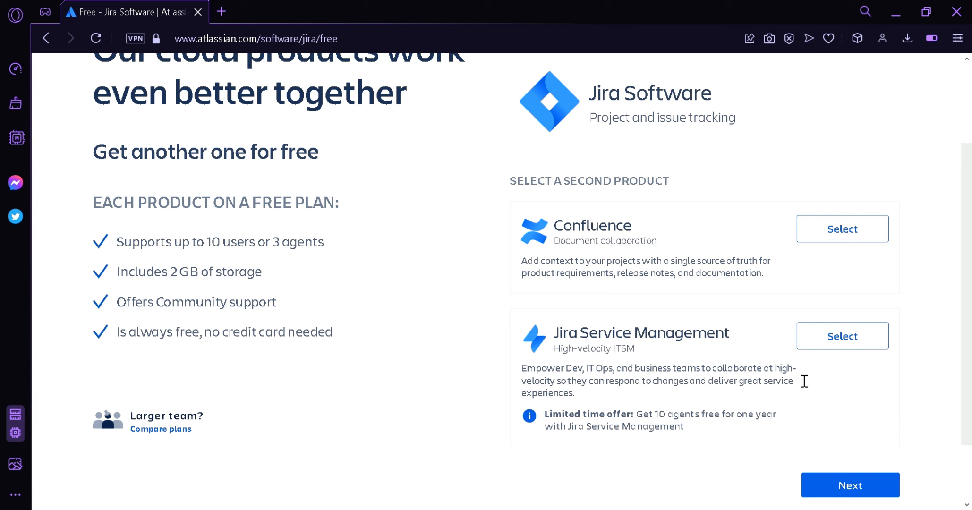
{"action": "scroll", "coordinate": [755, 262], "scroll_direction": "up", "scroll_amount": 2}
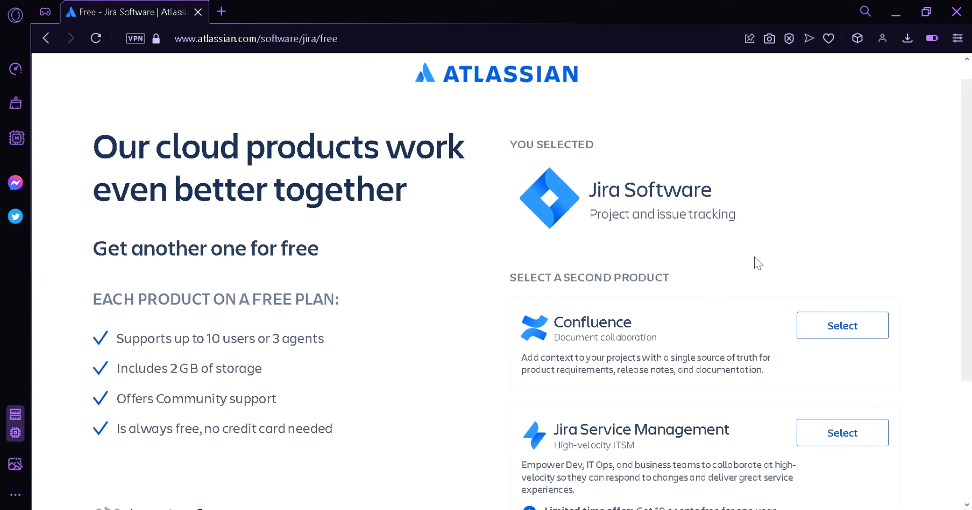
{"action": "scroll", "coordinate": [967, 170], "scroll_direction": "down", "scroll_amount": 2}
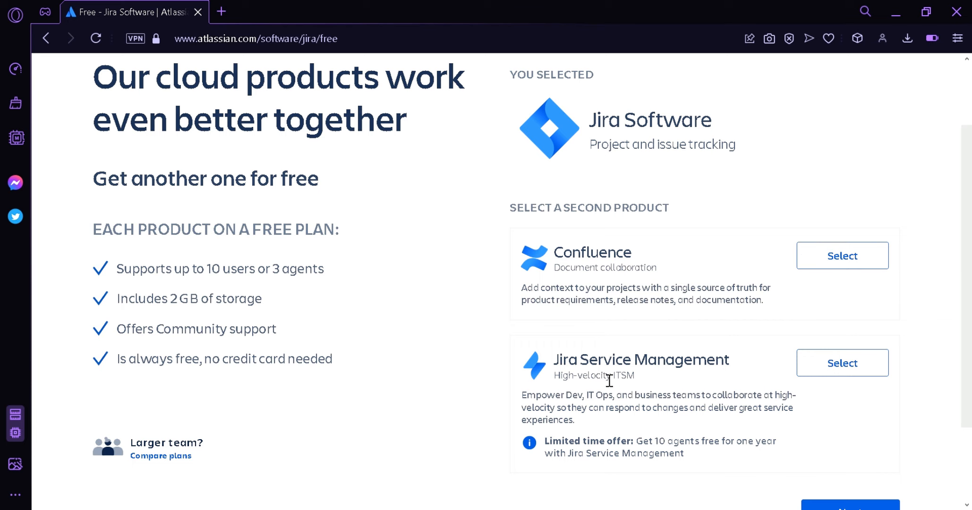
{"action": "left_click", "coordinate": [817, 363]}
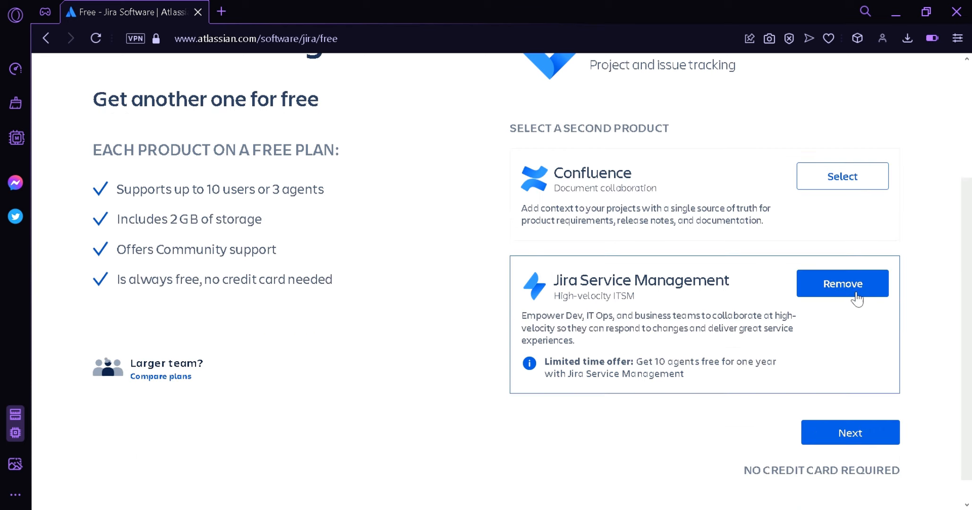
{"action": "left_click", "coordinate": [846, 439]}
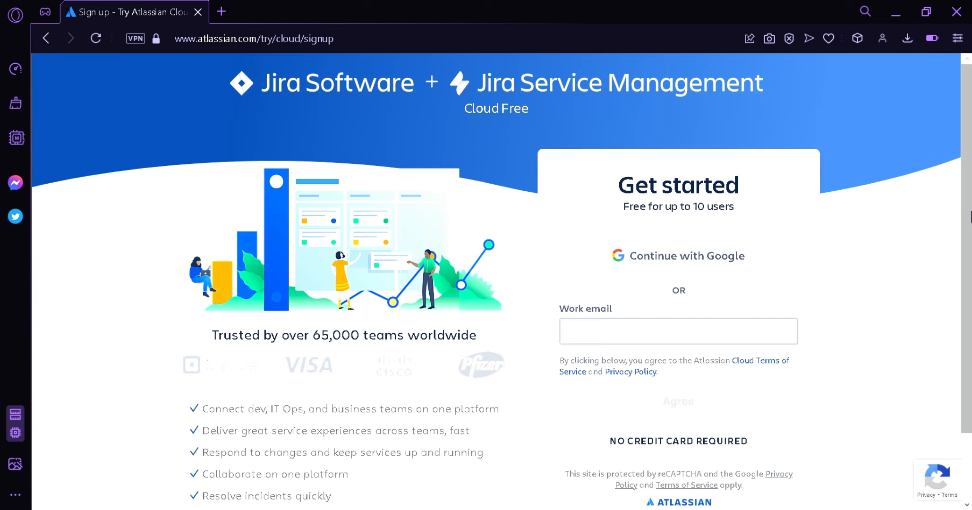
Set the site name to coffeeworld and agree to the terms to create the site.
{"action": "mouse_move", "coordinate": [971, 129]}
{"action": "left_mouse_down"}
{"action": "mouse_move", "coordinate": [971, 176]}
{"action": "mouse_move", "coordinate": [971, 145]}
{"action": "left_mouse_up"}
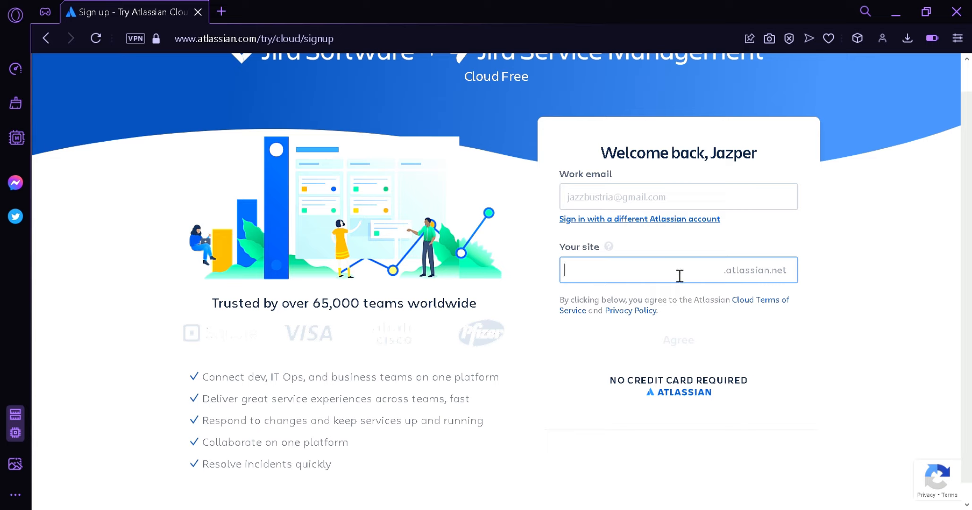
{"action": "type", "text": "cof"}
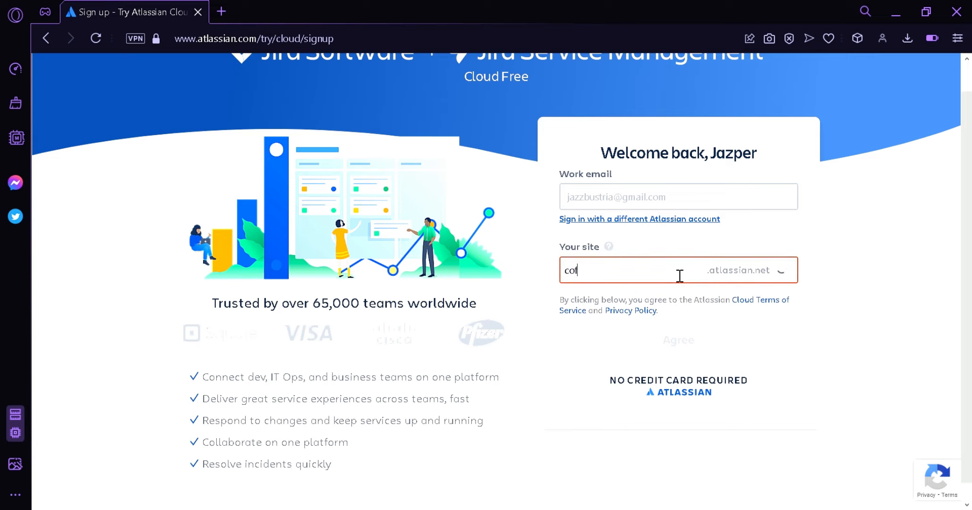
{"action": "type", "text": "feeworld"}
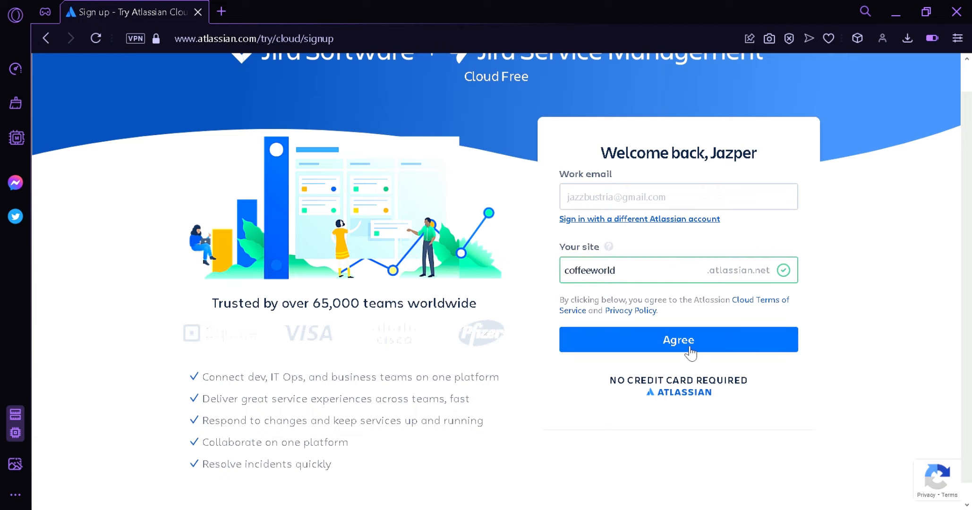
{"action": "left_click", "coordinate": [690, 352]}
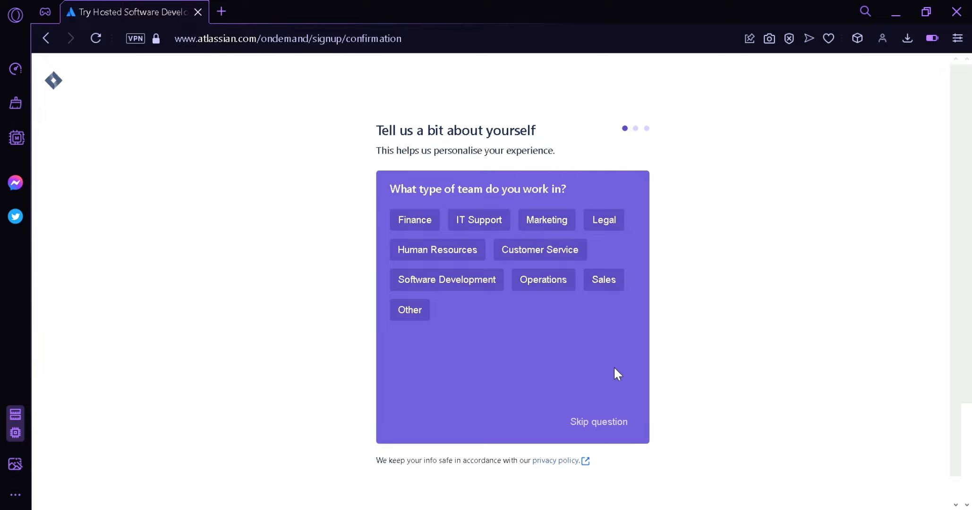
Skip the three personalisation questions about team type, role and main tasks.
{"action": "left_click", "coordinate": [625, 431]}
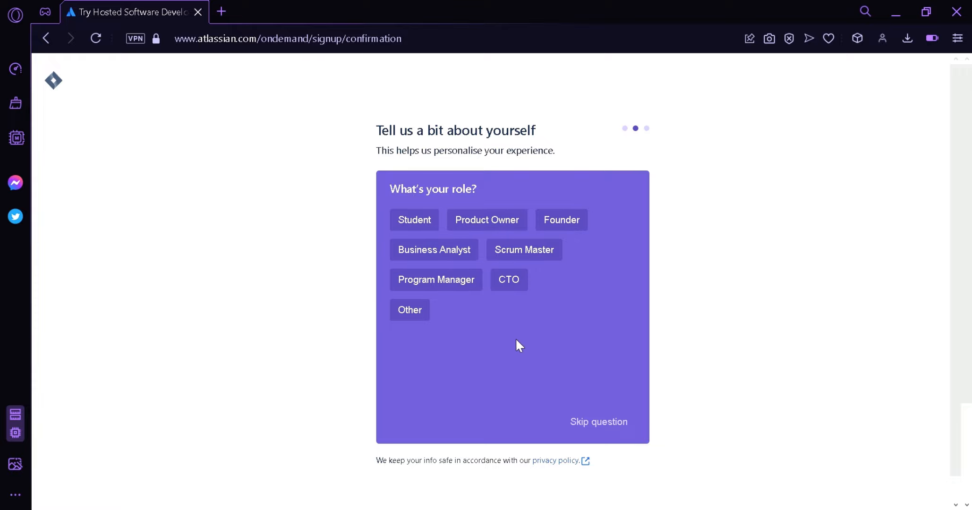
{"action": "left_click", "coordinate": [593, 421]}
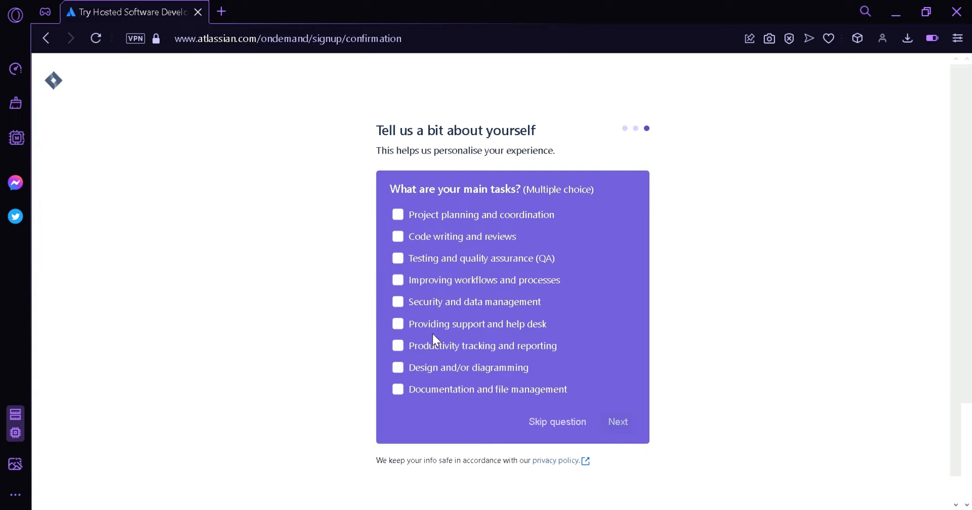
{"action": "left_click", "coordinate": [579, 427]}
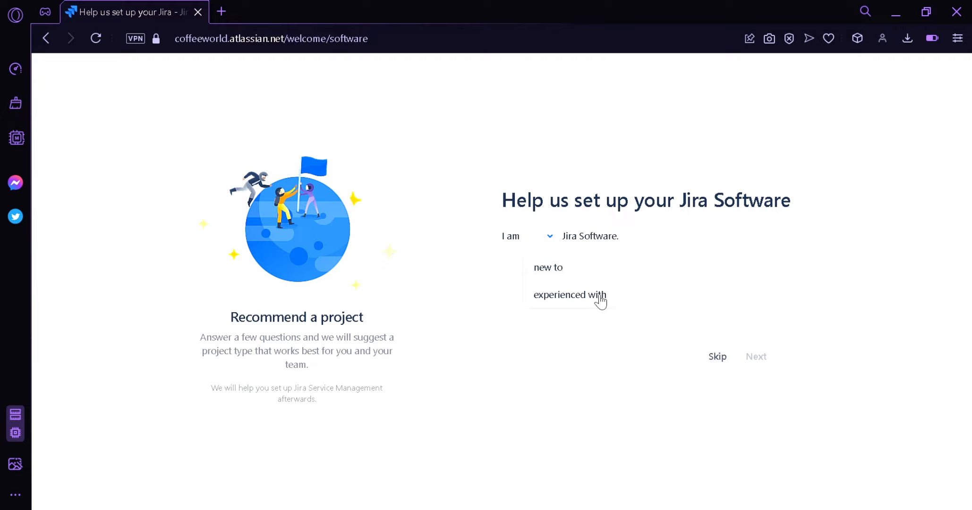
Answer the setup questions: new to Jira, business team(s), new to agile, working on features, flexible schedule, and continue to project creation.
{"action": "left_click", "coordinate": [584, 265]}
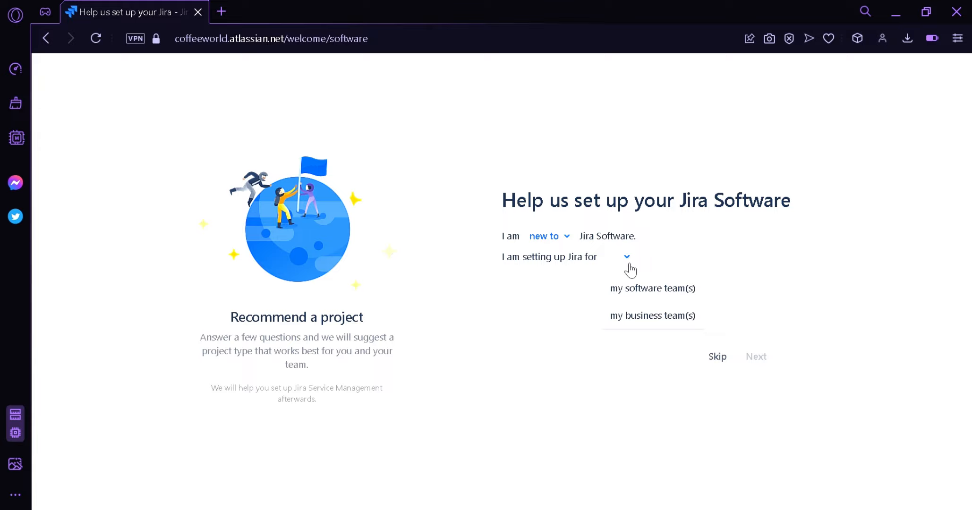
{"action": "left_click", "coordinate": [650, 319]}
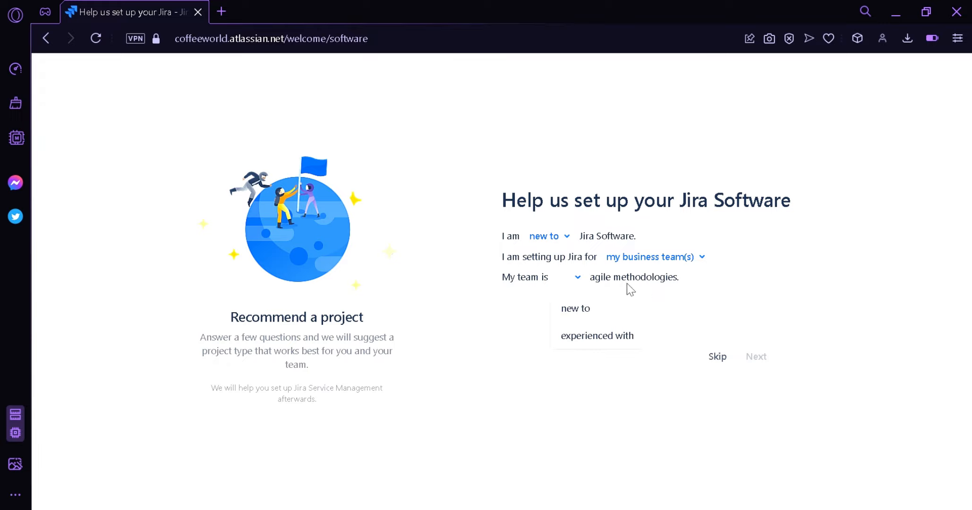
{"action": "left_click", "coordinate": [577, 310]}
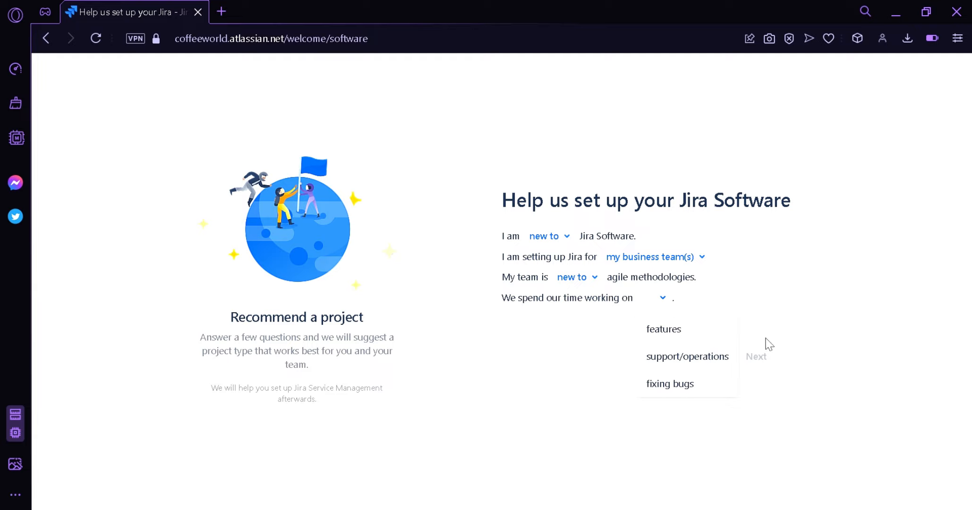
{"action": "left_click", "coordinate": [699, 336]}
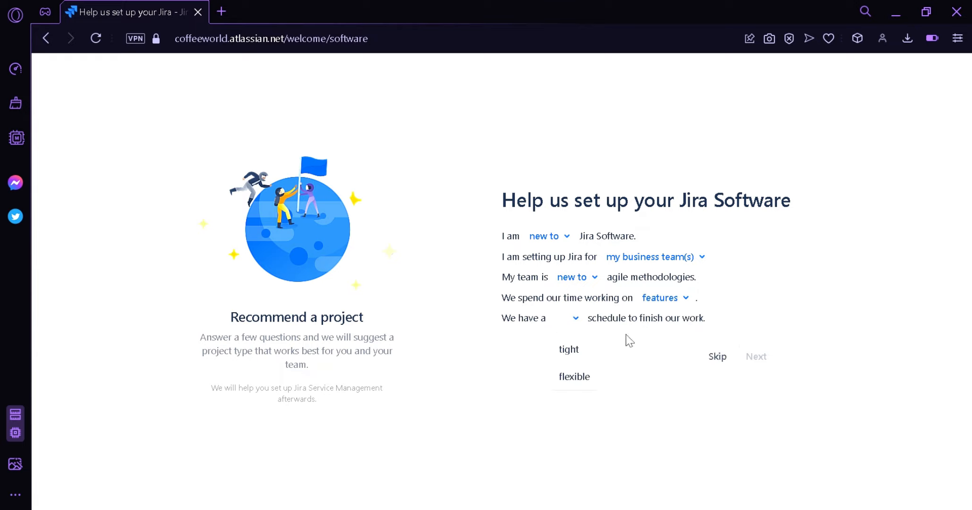
{"action": "left_click", "coordinate": [577, 380]}
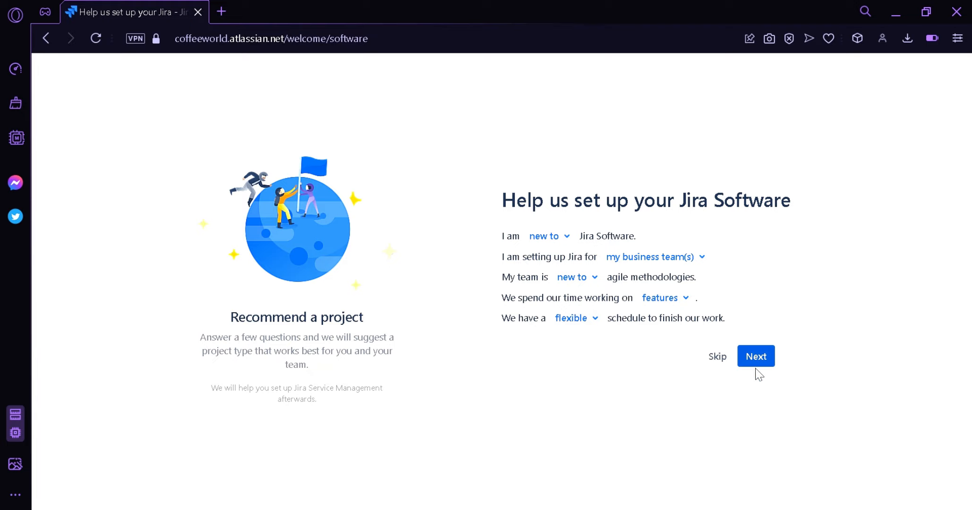
{"action": "left_click", "coordinate": [761, 353]}
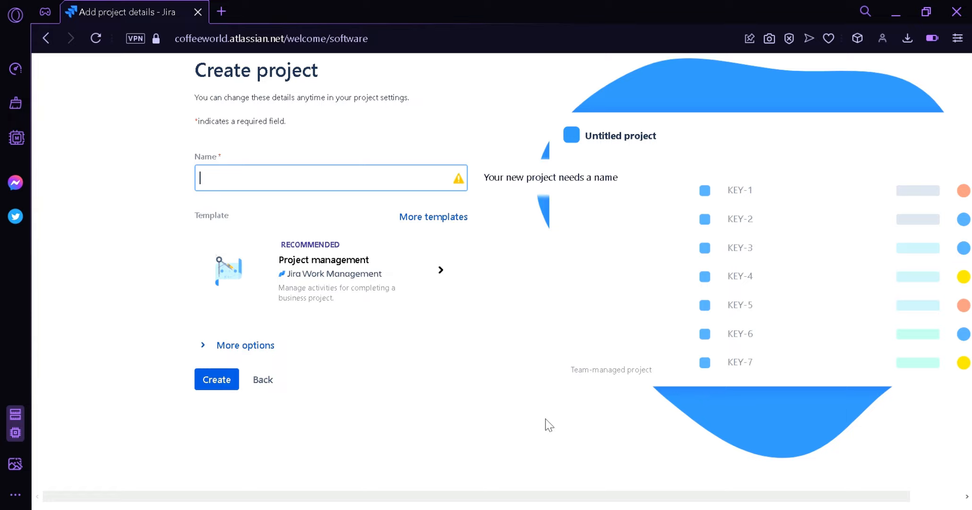
Enter "Test project" as the project name and review the details of the recommended Project management template.
{"action": "type", "text": "Test project"}
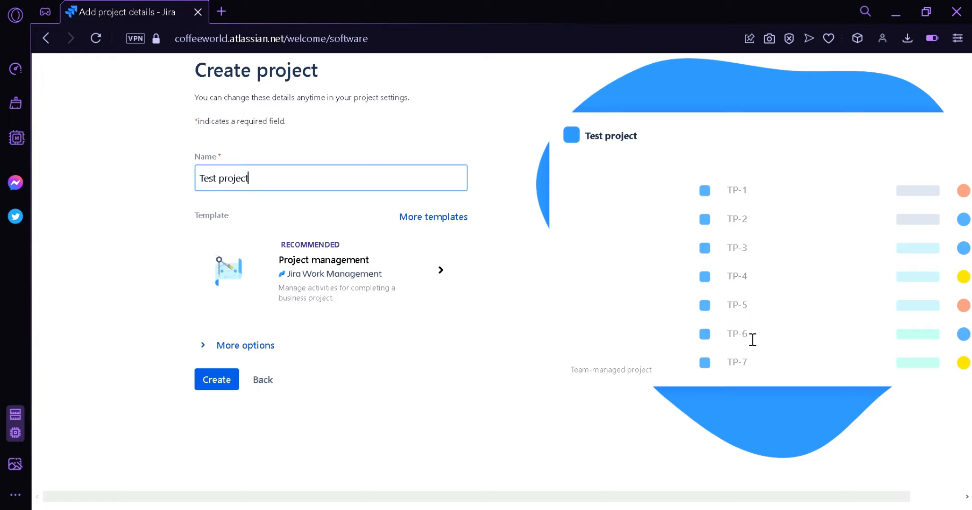
{"action": "left_click", "coordinate": [432, 283]}
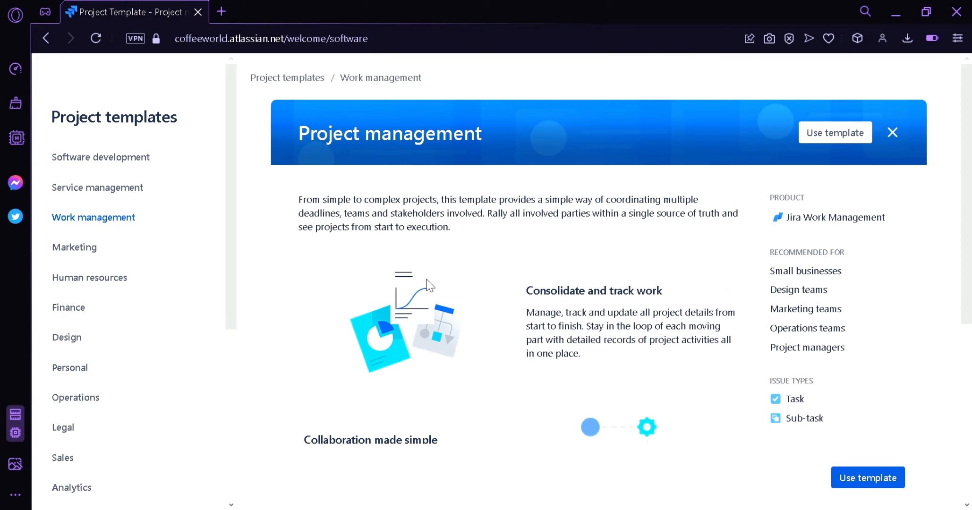
{"action": "scroll", "coordinate": [427, 280], "scroll_direction": "down", "scroll_amount": 6}
{"action": "scroll", "coordinate": [400, 295], "scroll_direction": "up", "scroll_amount": 6}
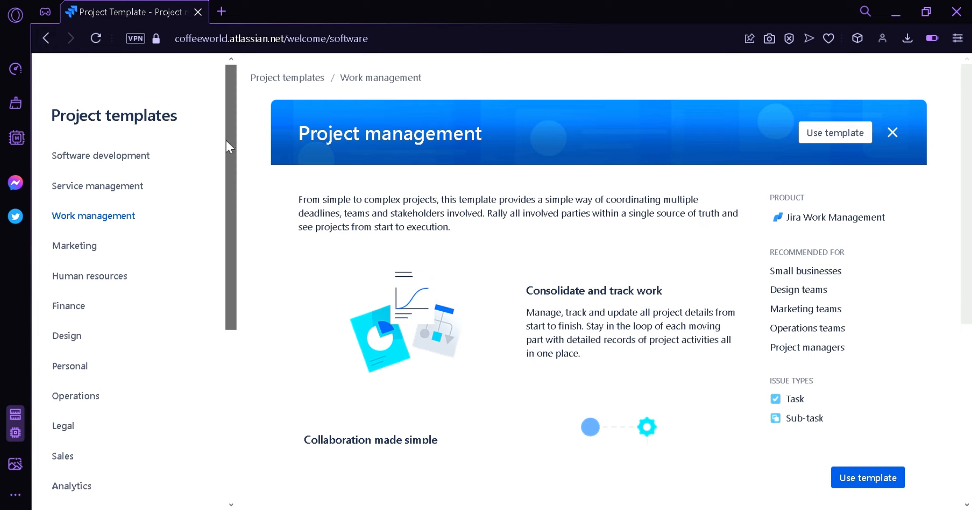
{"action": "mouse_move", "coordinate": [227, 148]}
{"action": "left_mouse_down"}
{"action": "mouse_move", "coordinate": [249, 285]}
{"action": "mouse_move", "coordinate": [223, 141]}
{"action": "left_mouse_up"}
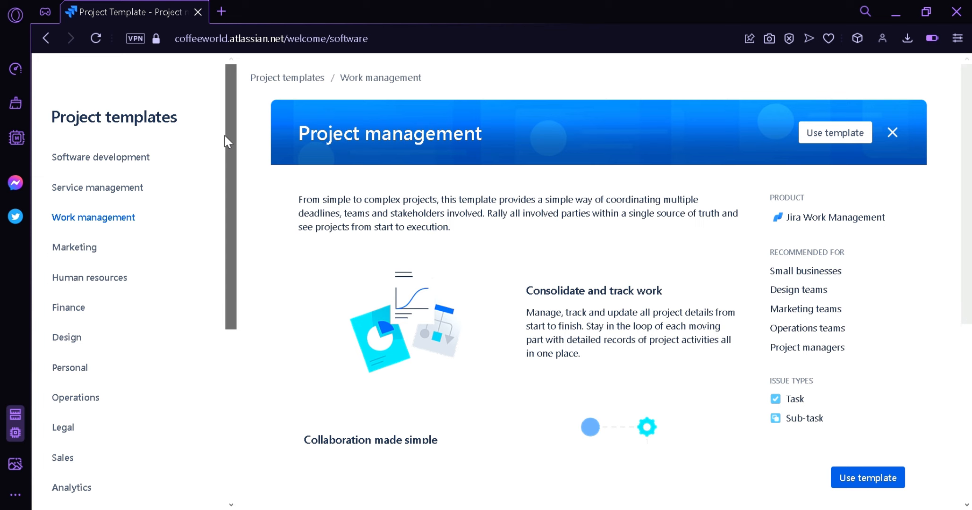
Browse the project templates by category, including Software development, Service management, Work management, Human resources and Design.
{"action": "left_click", "coordinate": [131, 169]}
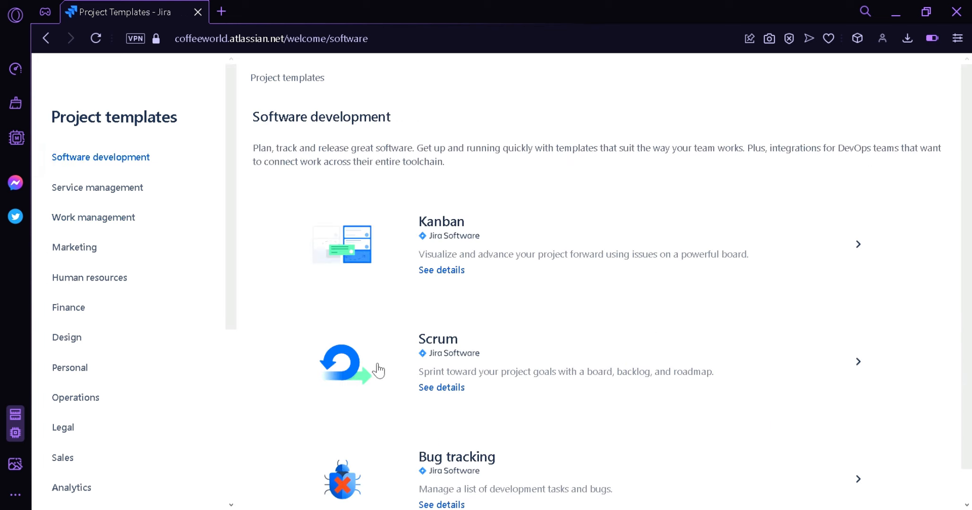
{"action": "left_click", "coordinate": [181, 187]}
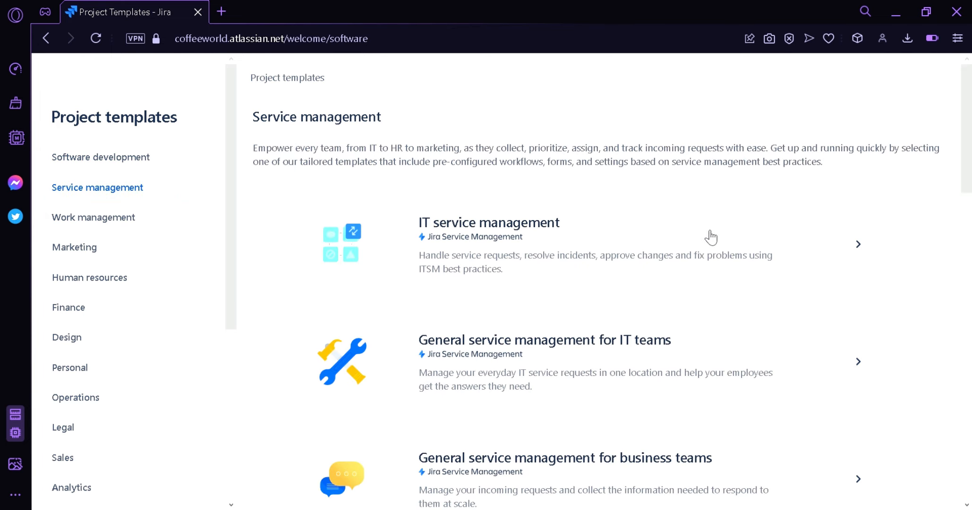
{"action": "left_click_drag", "start_coordinate": [970, 189], "coordinate": [961, 438]}
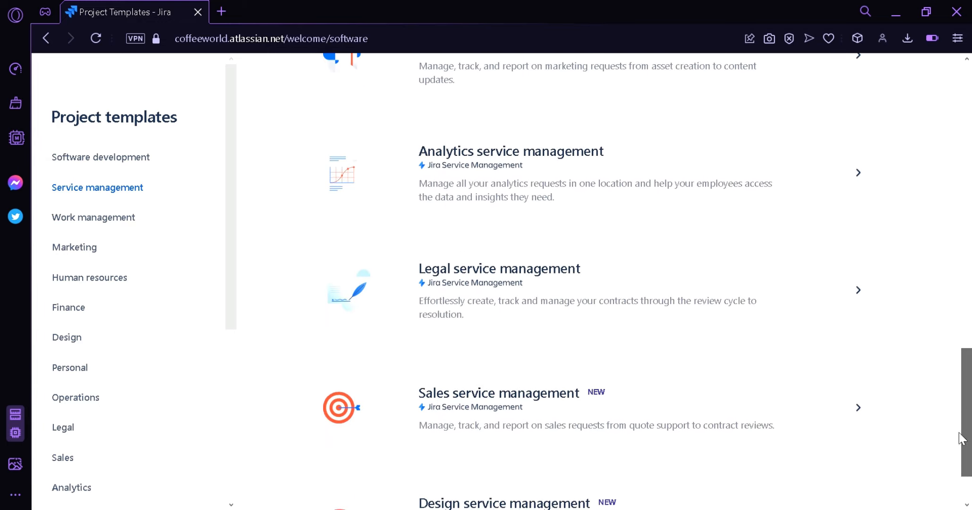
{"action": "left_click", "coordinate": [136, 221]}
{"action": "left_click", "coordinate": [126, 246]}
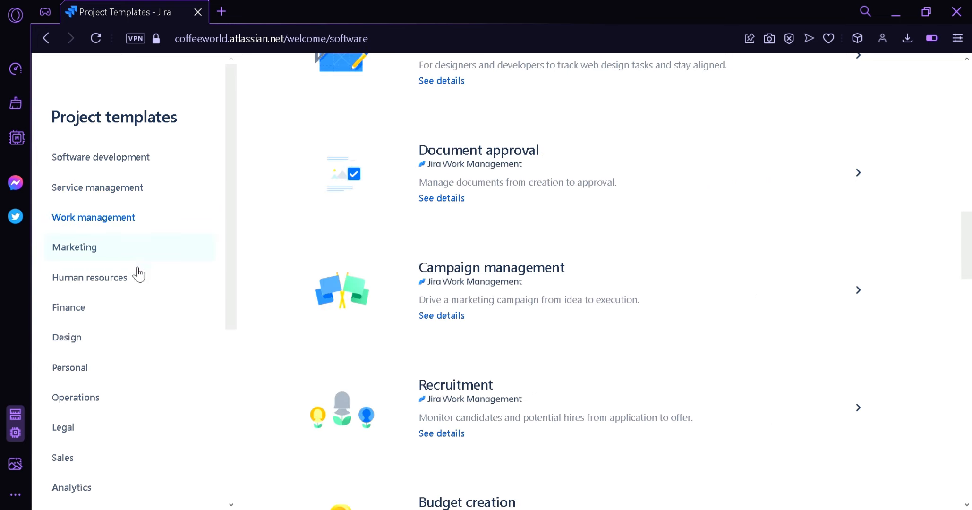
{"action": "left_click", "coordinate": [147, 289]}
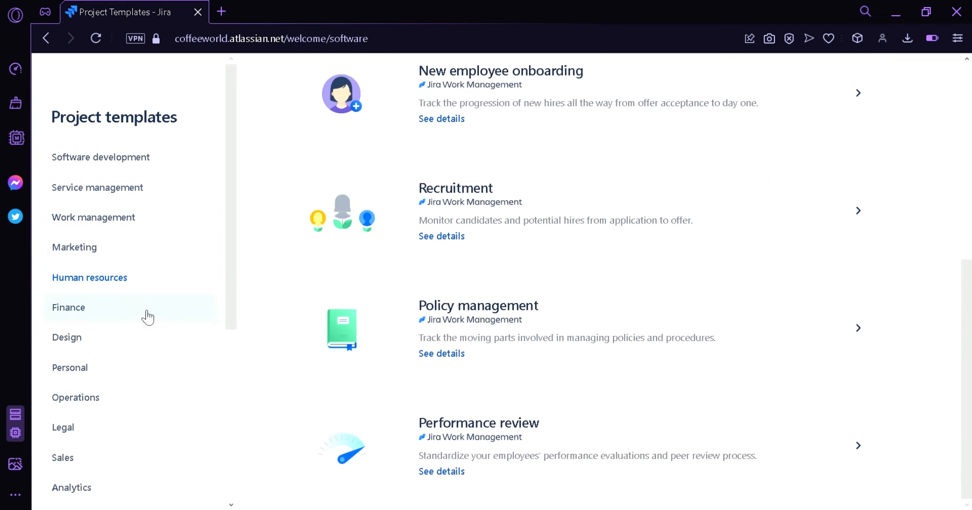
{"action": "left_click", "coordinate": [147, 316]}
{"action": "left_click", "coordinate": [157, 350]}
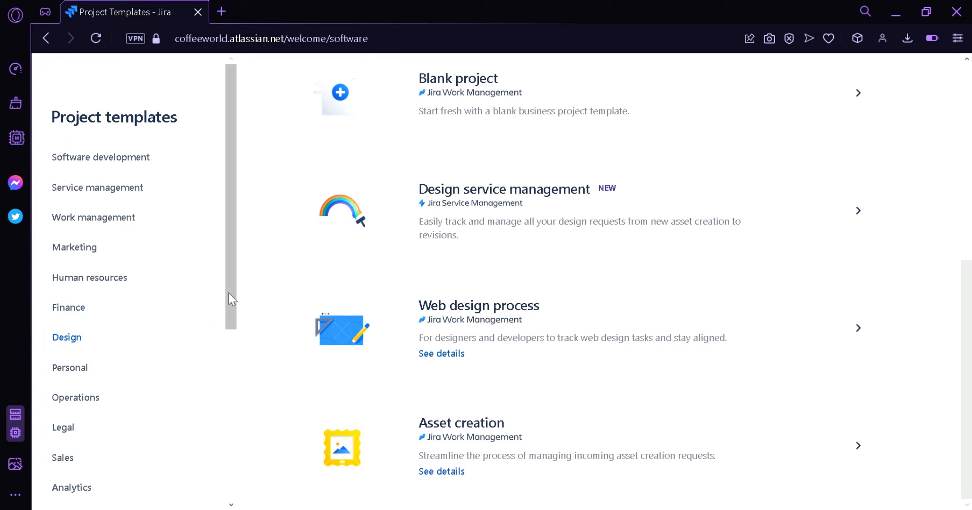
{"action": "left_click_drag", "start_coordinate": [229, 293], "coordinate": [226, 256]}
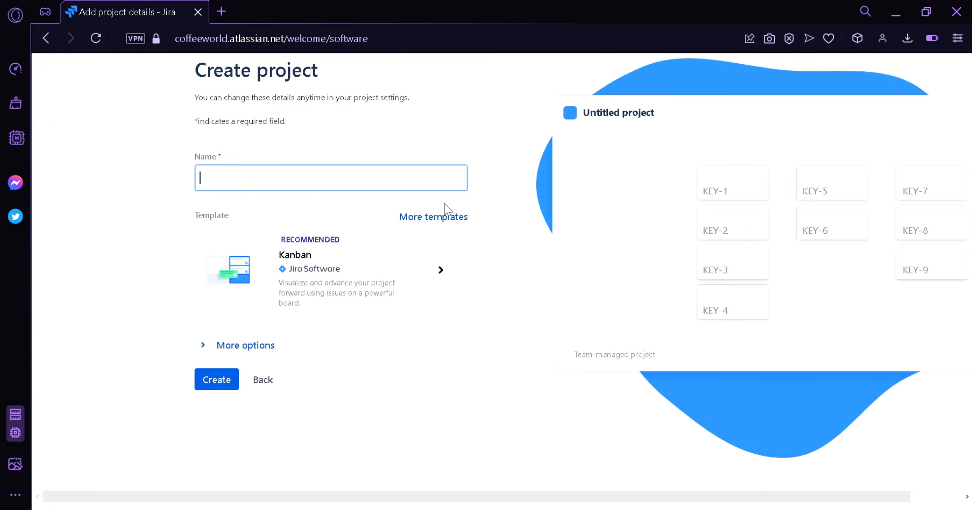
Name the Kanban project "Test project" and review the available project types, keeping Team-managed.
{"action": "type", "text": "Test project"}
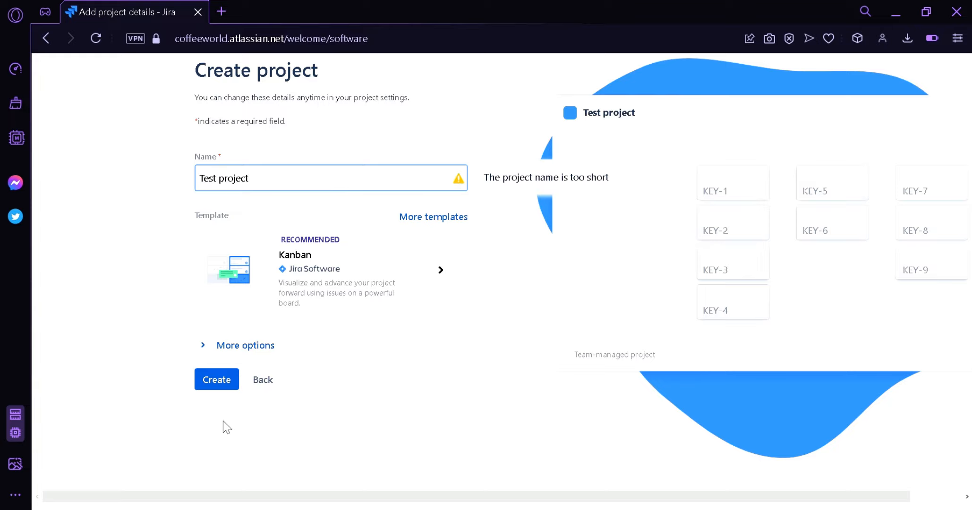
{"action": "left_click", "coordinate": [234, 345]}
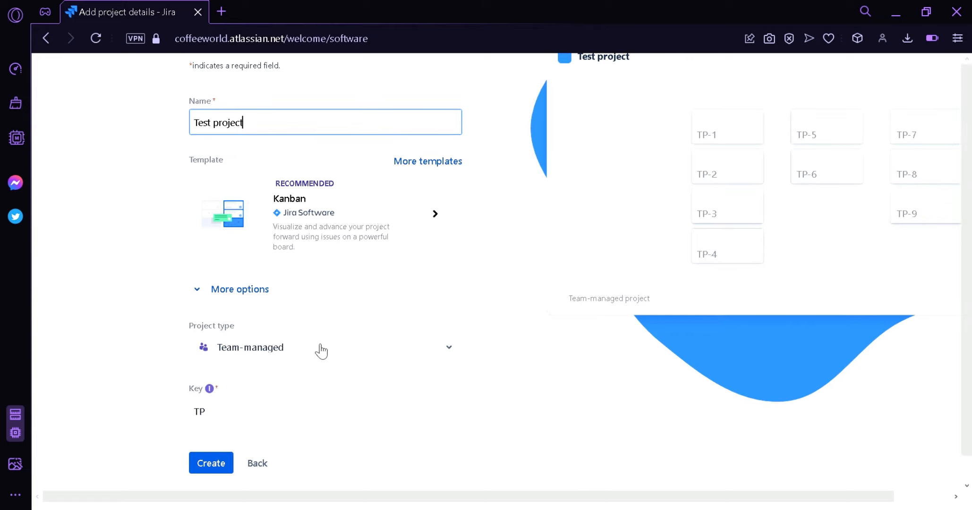
{"action": "left_click", "coordinate": [416, 357]}
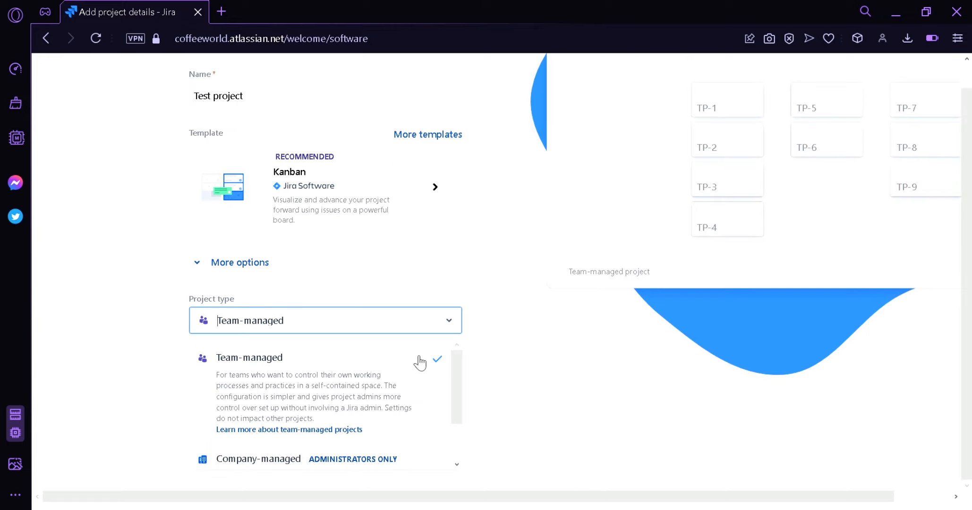
{"action": "scroll", "coordinate": [427, 354], "scroll_direction": "down", "scroll_amount": 2}
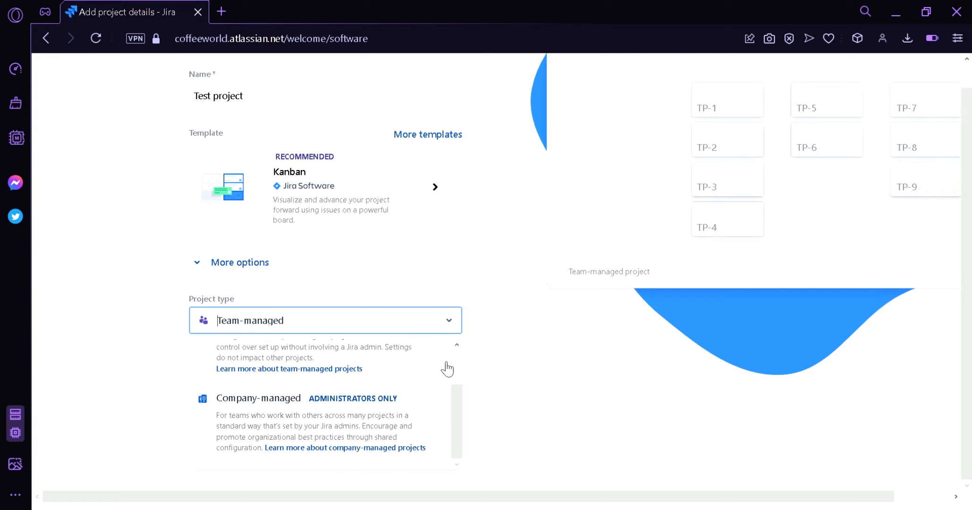
{"action": "left_click", "coordinate": [446, 326]}
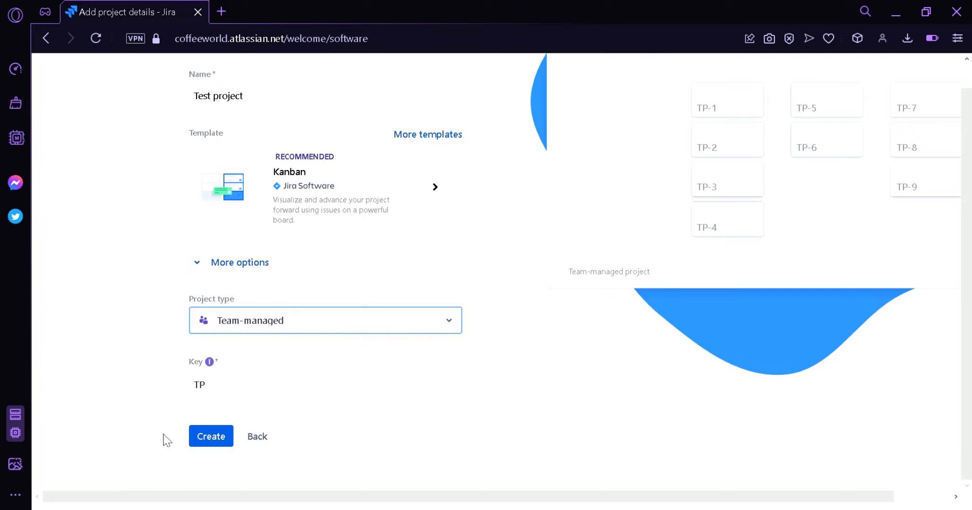
Create the team-managed Kanban project and skip selecting tools to connect.
{"action": "left_click", "coordinate": [219, 442]}
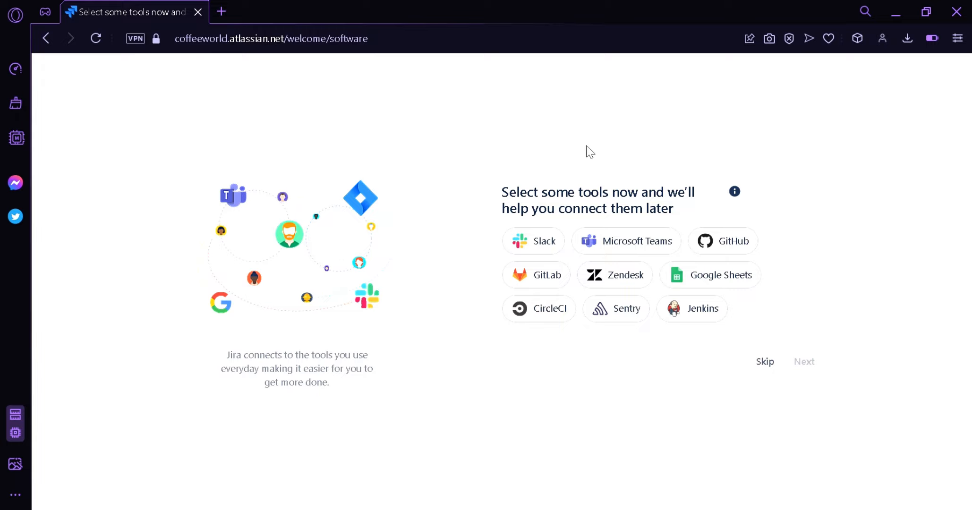
{"action": "left_click", "coordinate": [761, 362]}
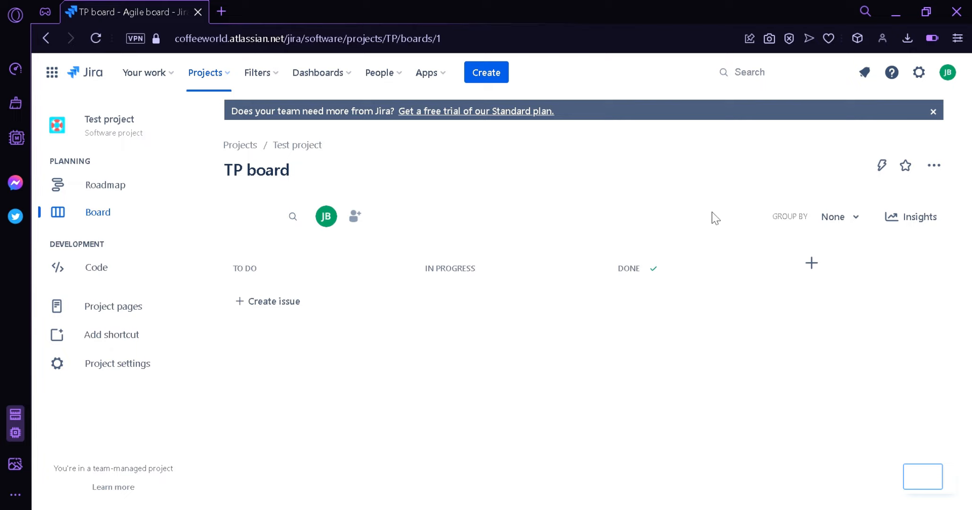
Review the TP board's Group by choices and its additional board actions.
{"action": "left_click", "coordinate": [855, 224]}
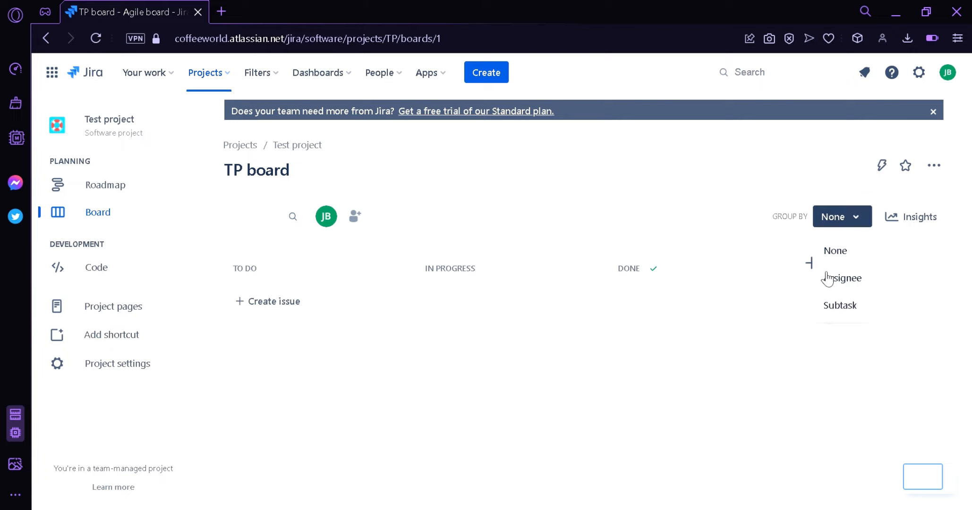
{"action": "left_click", "coordinate": [934, 168]}
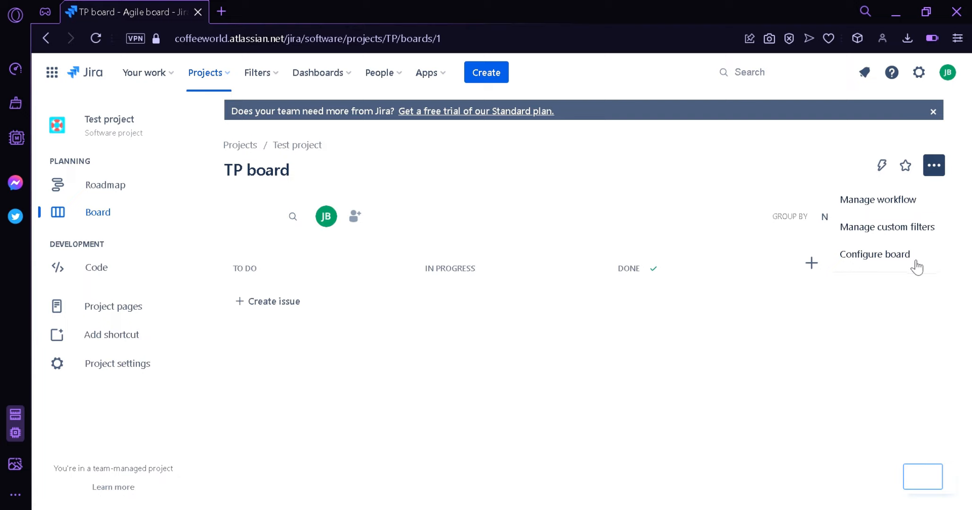
{"action": "left_click", "coordinate": [754, 407]}
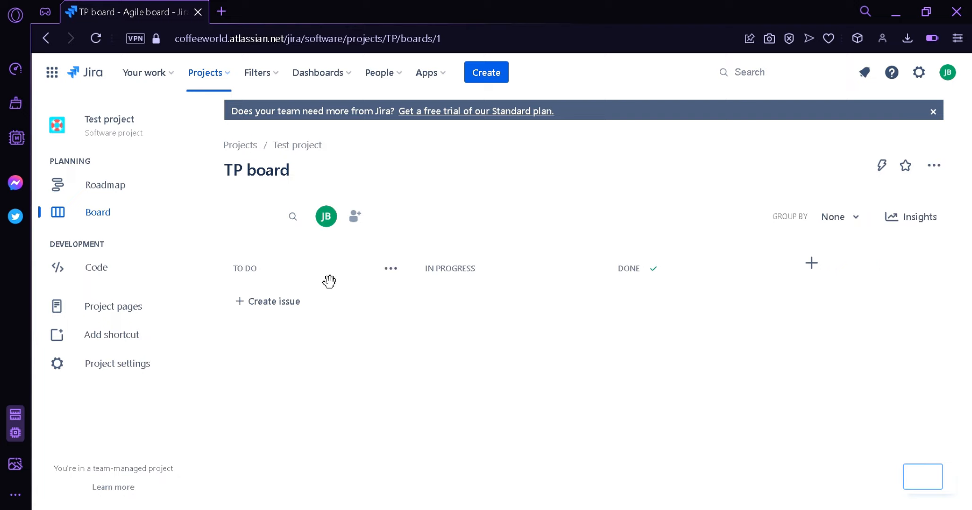
Create an issue titled "Edit youtube vidoe" in the board's To Do column.
{"action": "left_click", "coordinate": [275, 309]}
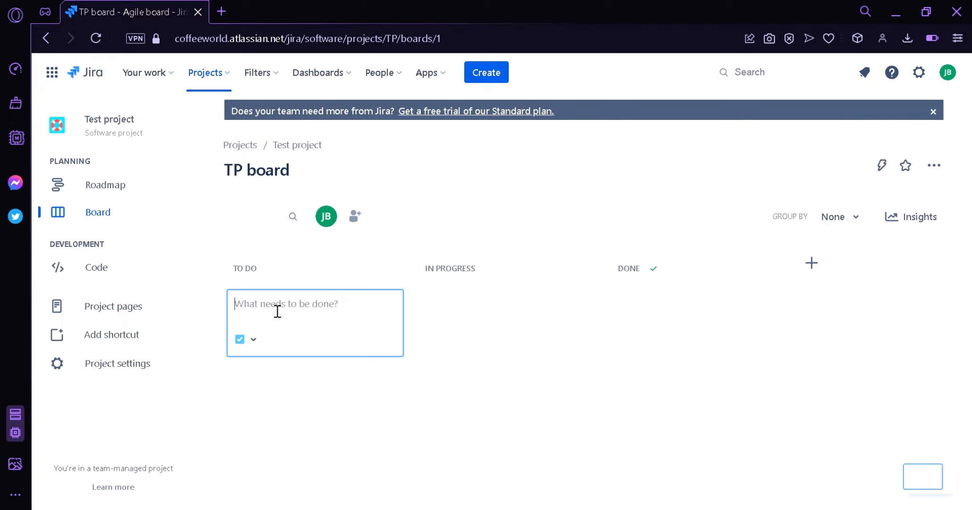
{"action": "type", "text": "Edit youtube vidoe"}
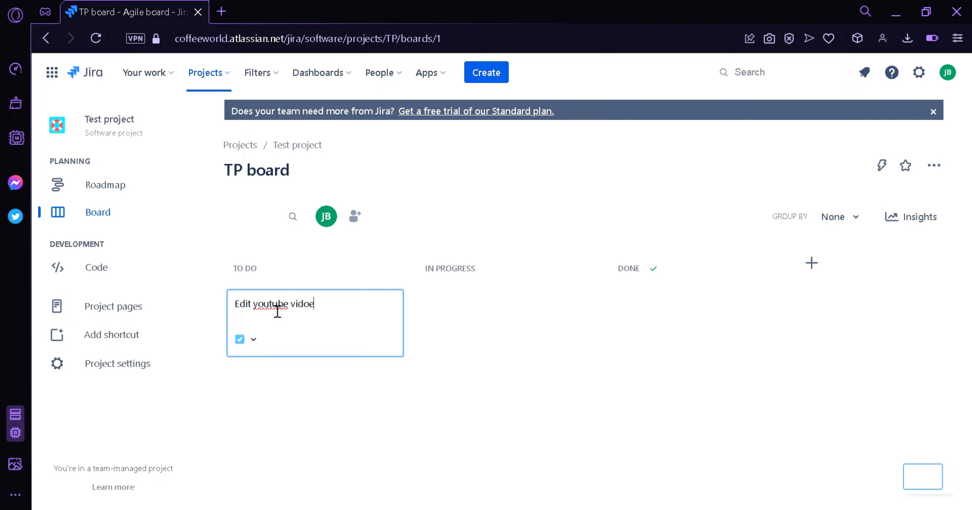
{"action": "key", "text": "Return"}
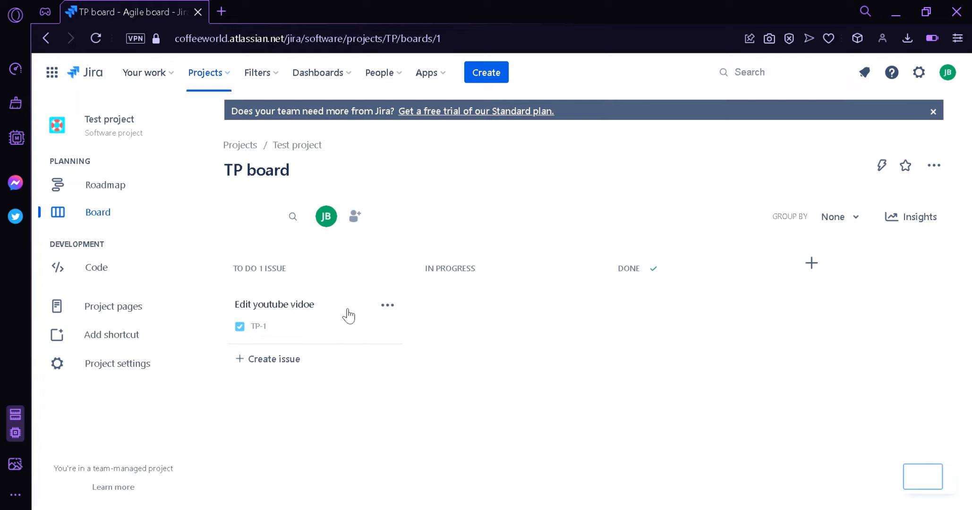
Open the "Edit youtube vidoe" issue and examine its link and app options, description editor, history and assignee choices.
{"action": "left_click", "coordinate": [332, 323]}
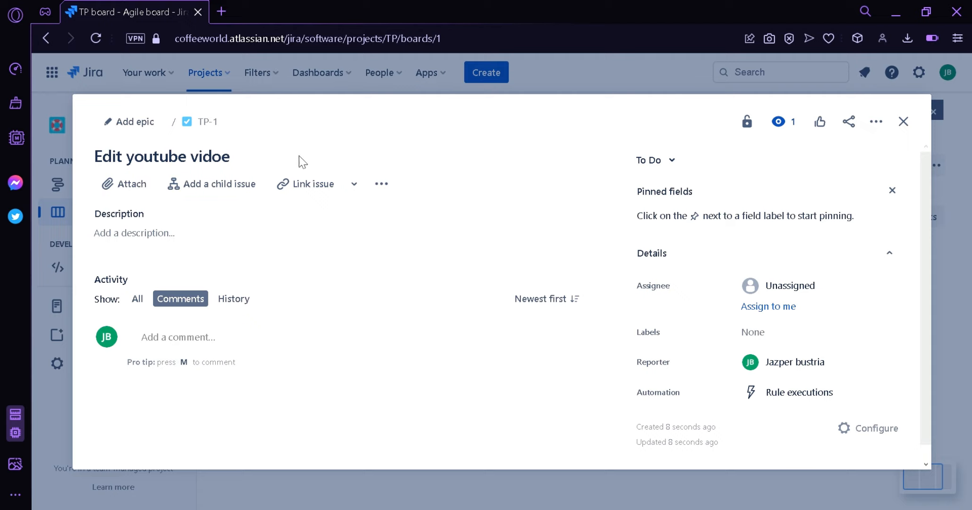
{"action": "left_click", "coordinate": [363, 190]}
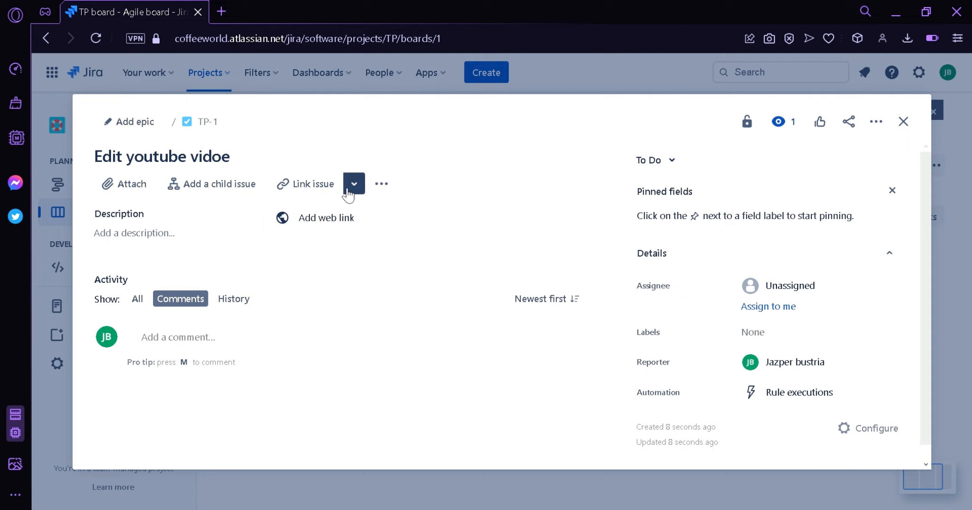
{"action": "left_click", "coordinate": [382, 185]}
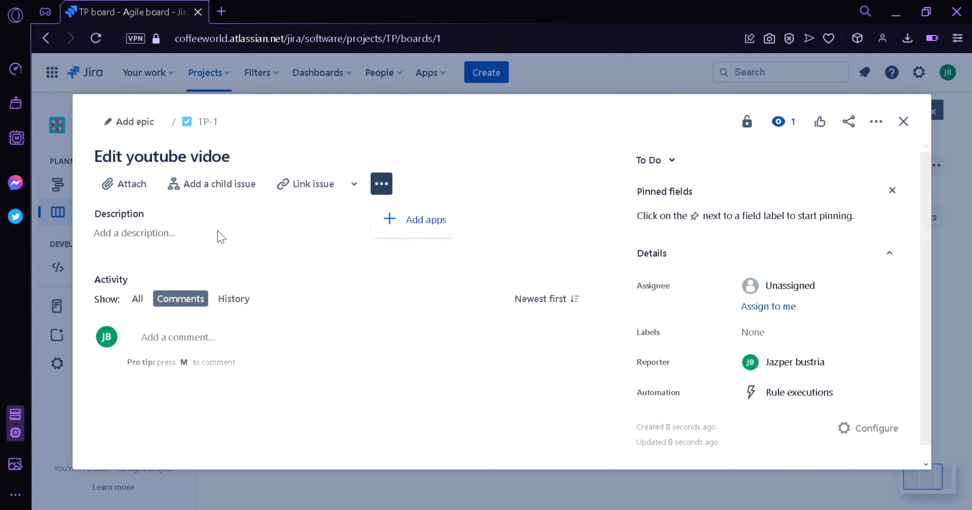
{"action": "left_click", "coordinate": [249, 250]}
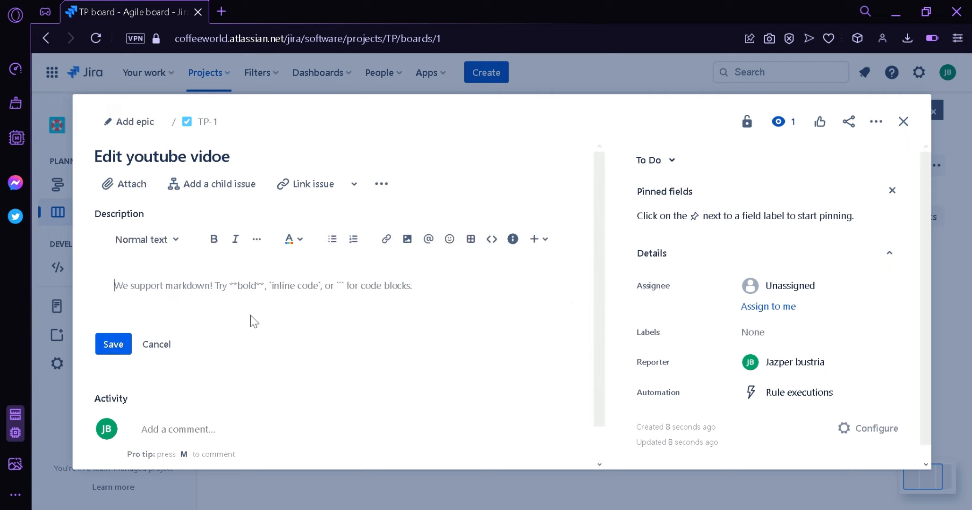
{"action": "left_click", "coordinate": [181, 312]}
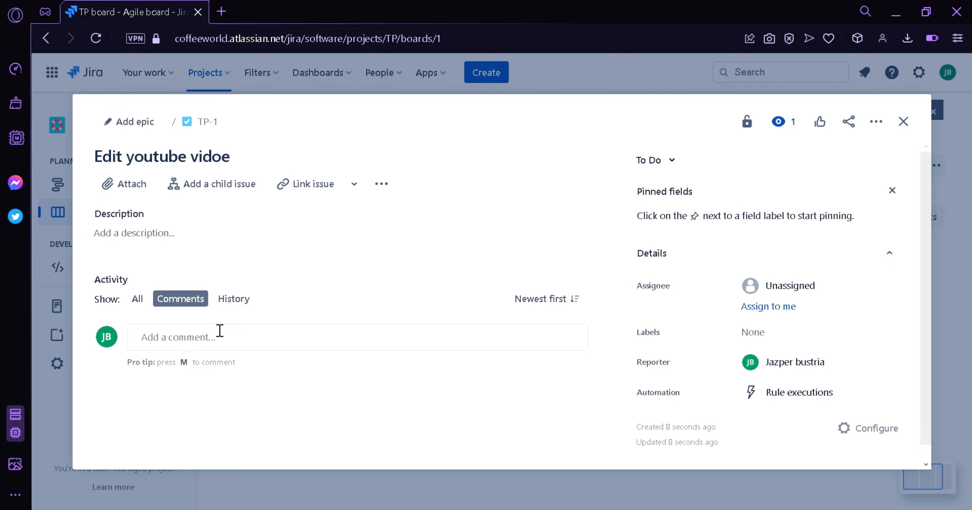
{"action": "left_click", "coordinate": [240, 299]}
{"action": "scroll", "coordinate": [926, 202], "scroll_direction": "down", "scroll_amount": 1}
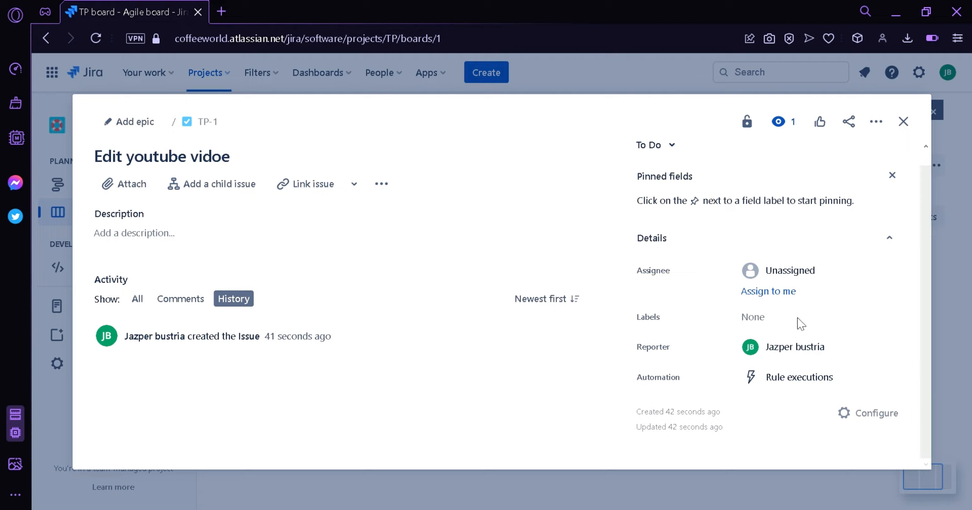
{"action": "left_click", "coordinate": [752, 279]}
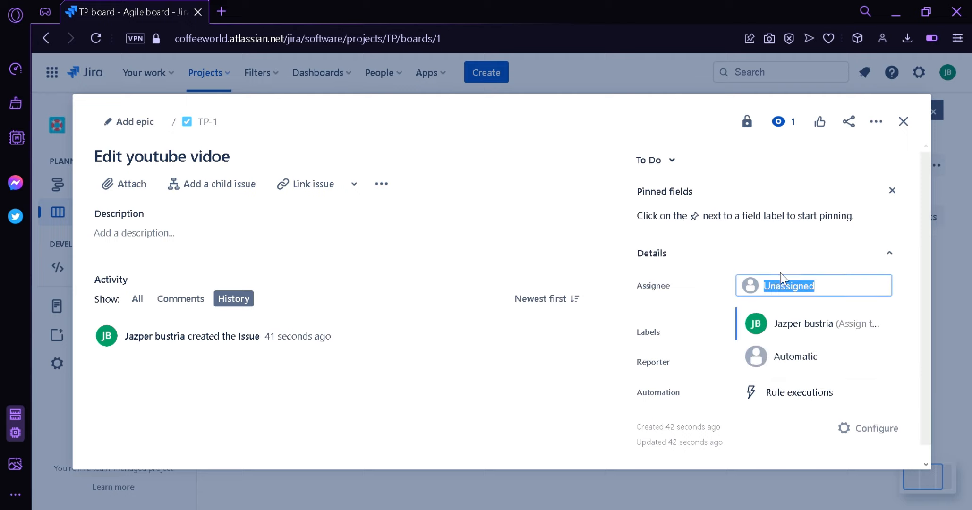
{"action": "left_click", "coordinate": [701, 276]}
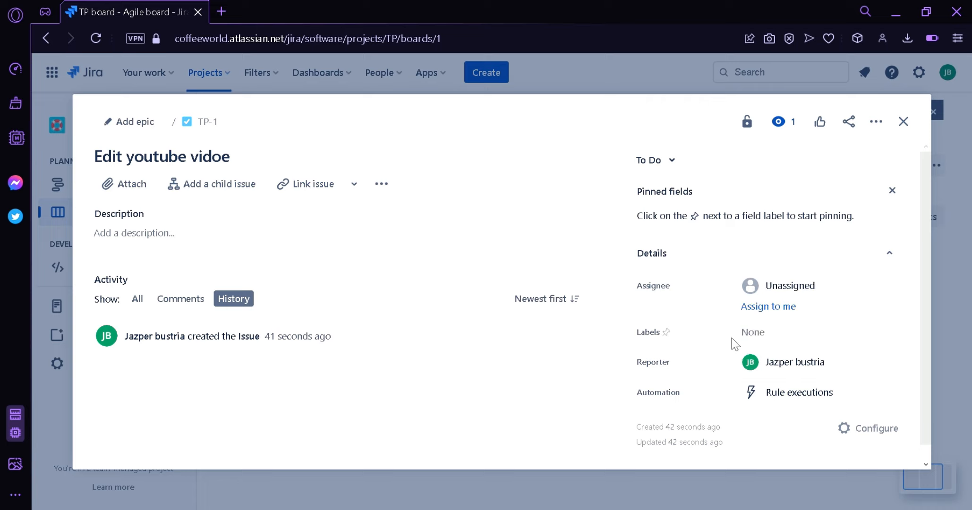
Add the demo-desk label to the "Edit youtube vidoe" issue and close the issue details.
{"action": "left_click", "coordinate": [773, 342]}
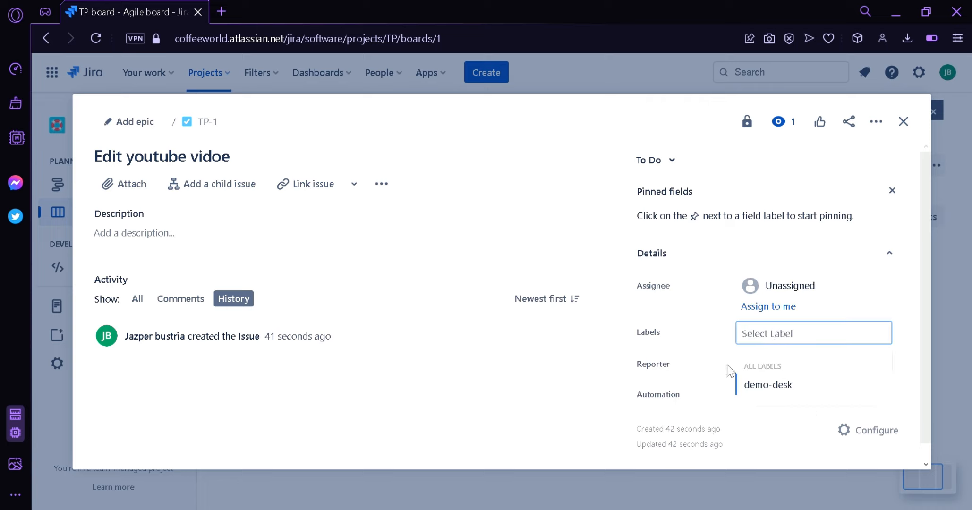
{"action": "left_click", "coordinate": [775, 386]}
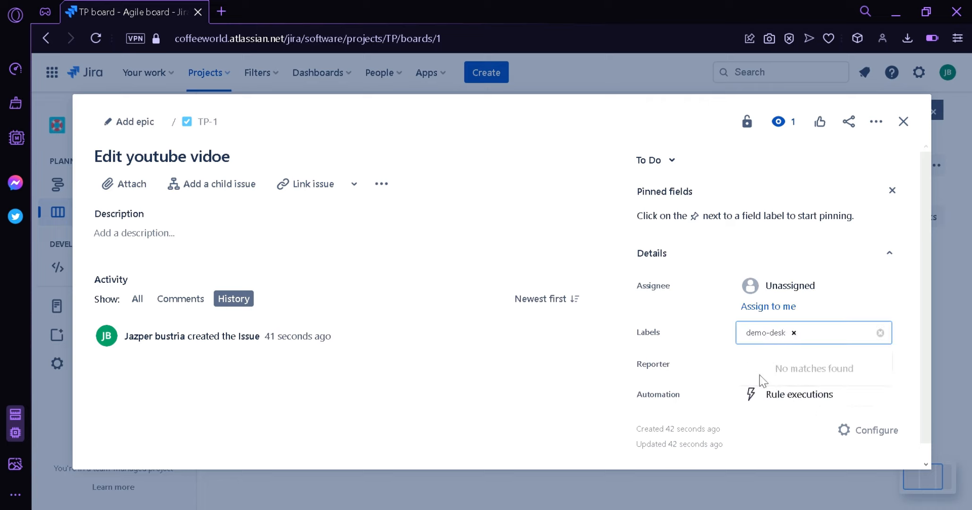
{"action": "left_click", "coordinate": [597, 350]}
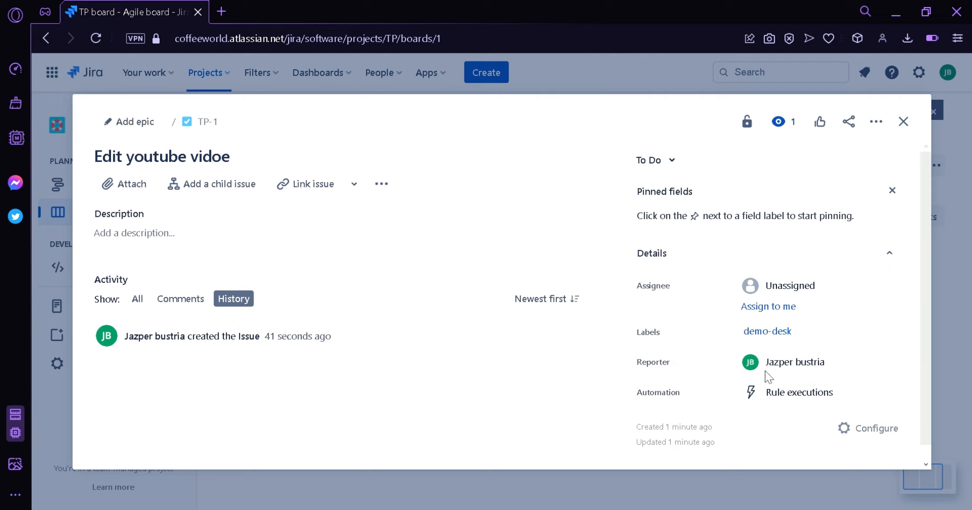
{"action": "scroll", "coordinate": [842, 409], "scroll_direction": "down", "scroll_amount": 1}
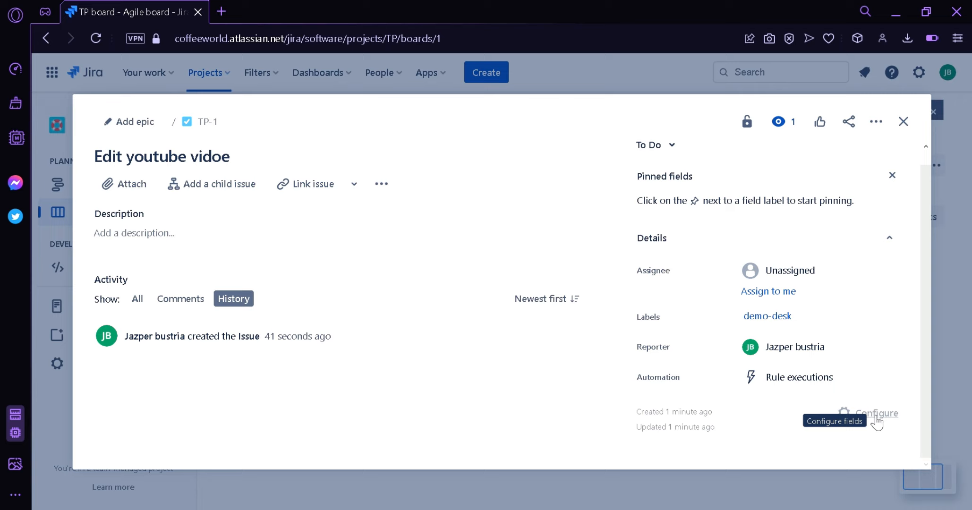
{"action": "scroll", "coordinate": [875, 417], "scroll_direction": "up", "scroll_amount": 1}
{"action": "left_click", "coordinate": [903, 121]}
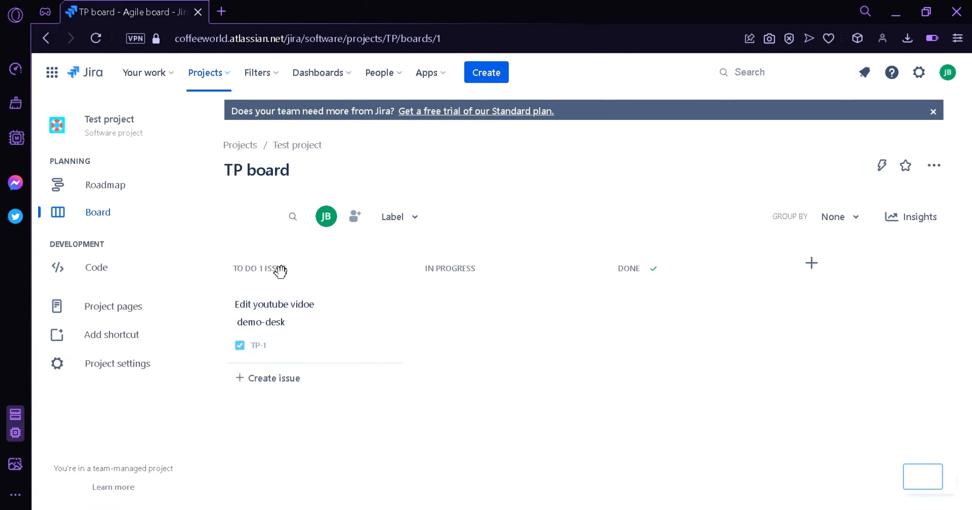
Move the "Edit youtube vidoe" issue from To Do through In Progress to Done.
{"action": "left_click_drag", "start_coordinate": [321, 341], "coordinate": [519, 326]}
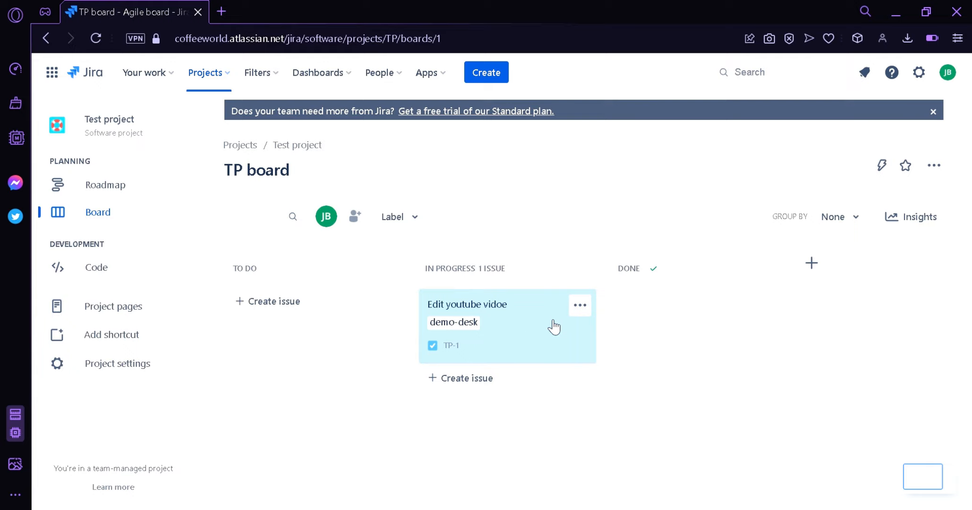
{"action": "left_click_drag", "start_coordinate": [525, 343], "coordinate": [730, 331]}
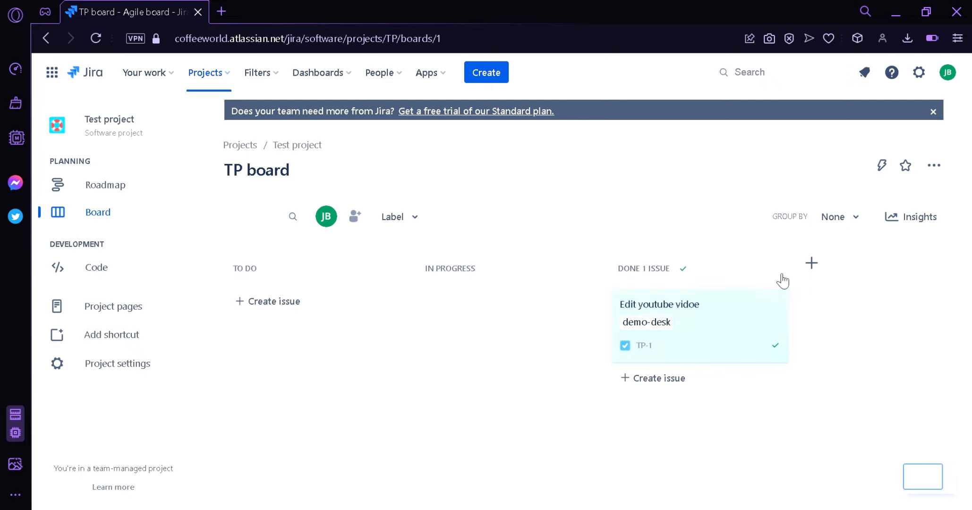
Add a board column named "With issues" and move the "Edit youtube vidoe" issue into it.
{"action": "left_click", "coordinate": [811, 263]}
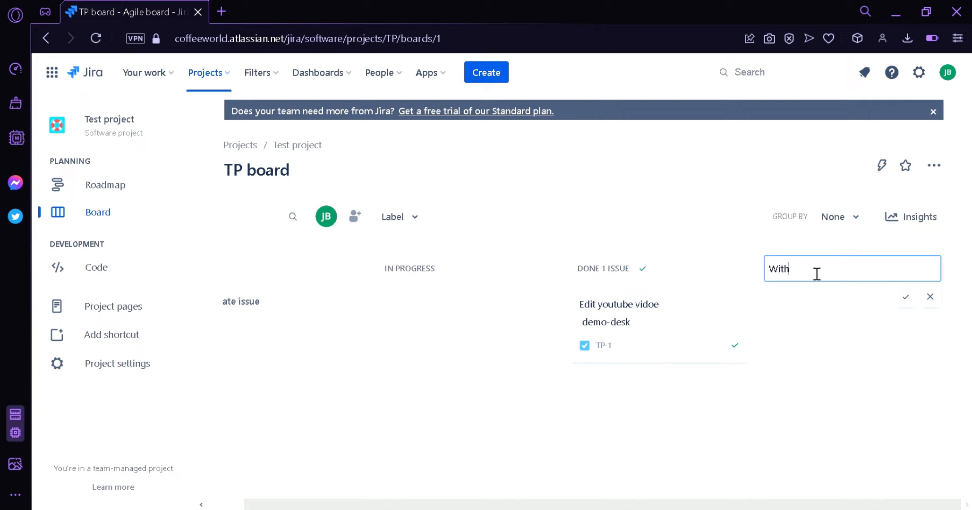
{"action": "key", "text": "Return"}
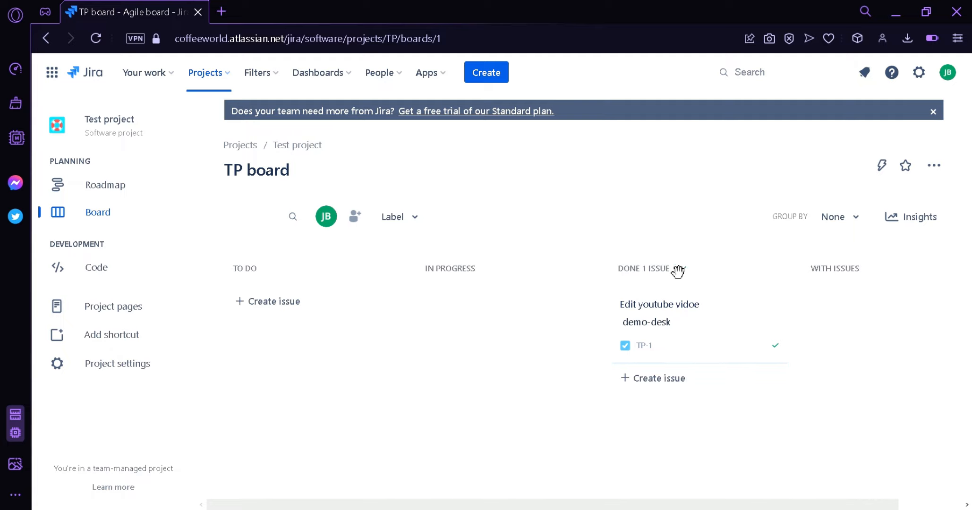
{"action": "left_click_drag", "start_coordinate": [698, 319], "coordinate": [850, 321]}
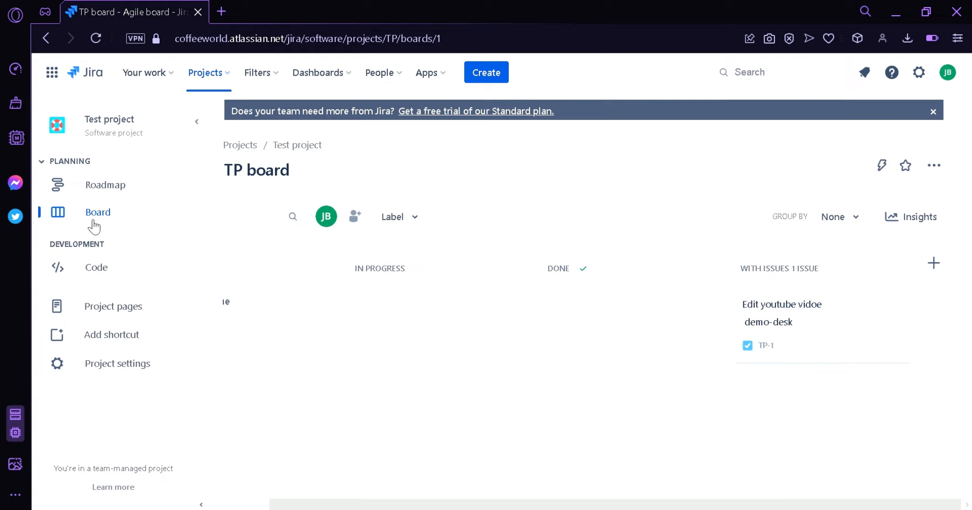
Create an epic titled "Design a website" on the project's Roadmap.
{"action": "left_click", "coordinate": [125, 189]}
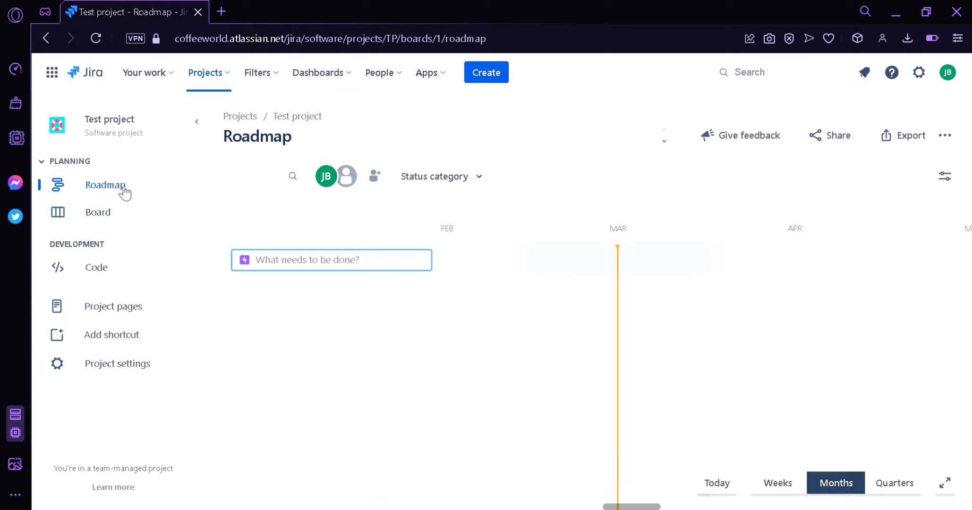
{"action": "left_click", "coordinate": [307, 289]}
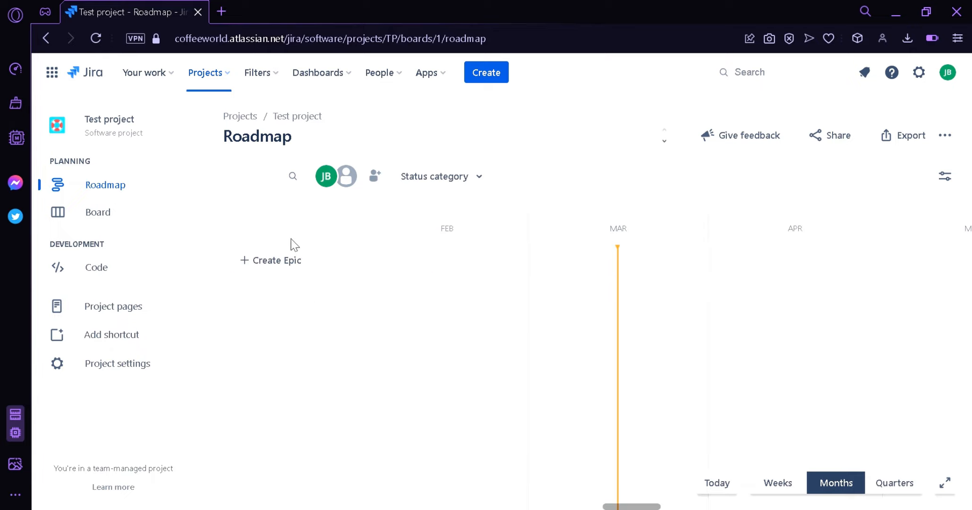
{"action": "left_click", "coordinate": [293, 267]}
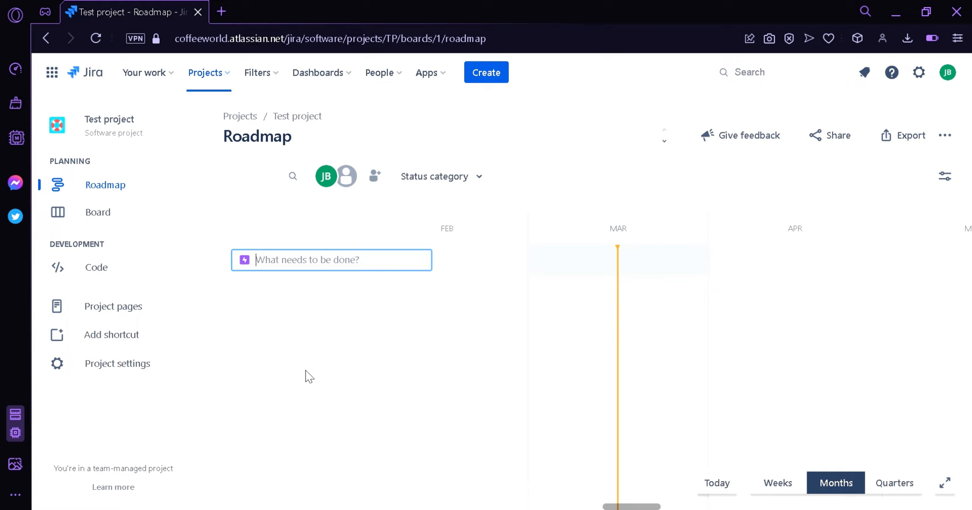
{"action": "type", "text": "Design a"}
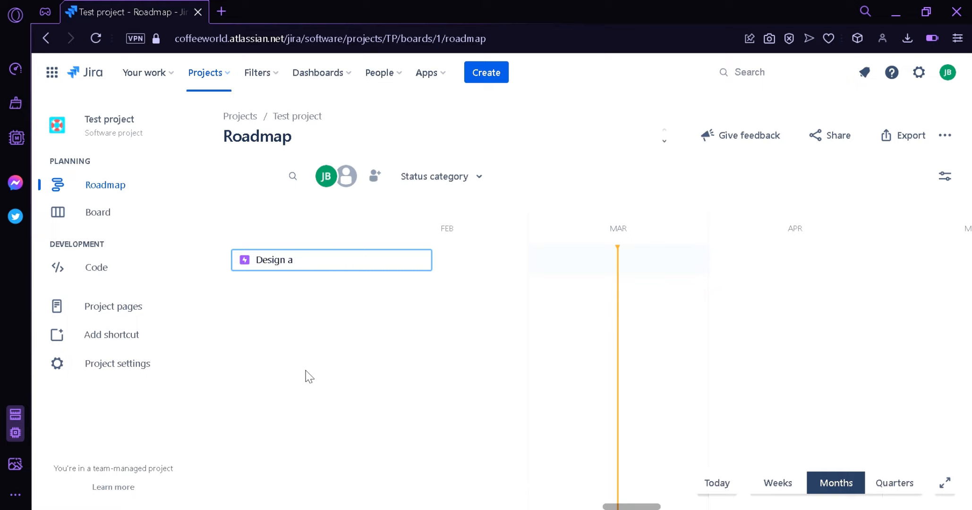
{"action": "type", "text": " website"}
{"action": "key", "text": "Return"}
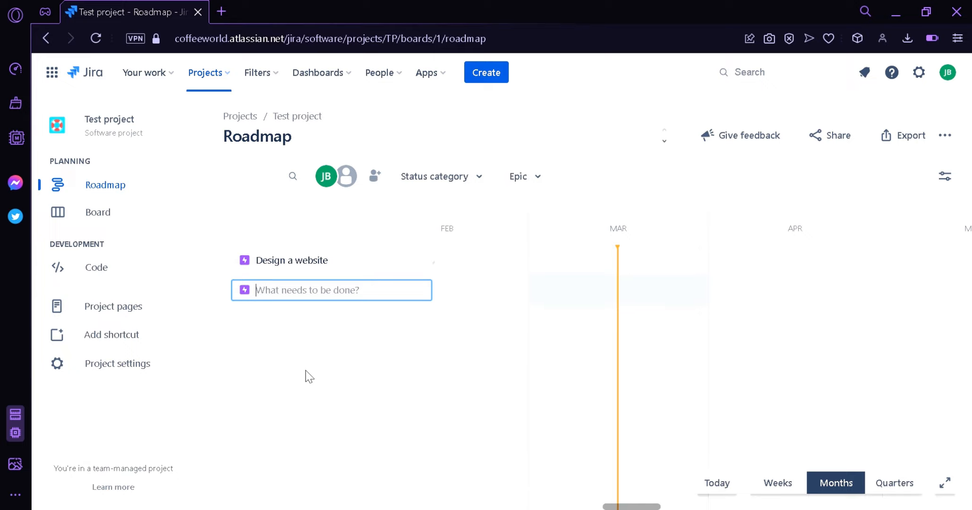
Review the detail fields of the "Design a website" epic, including its start and due dates, and close it.
{"action": "left_click", "coordinate": [370, 273]}
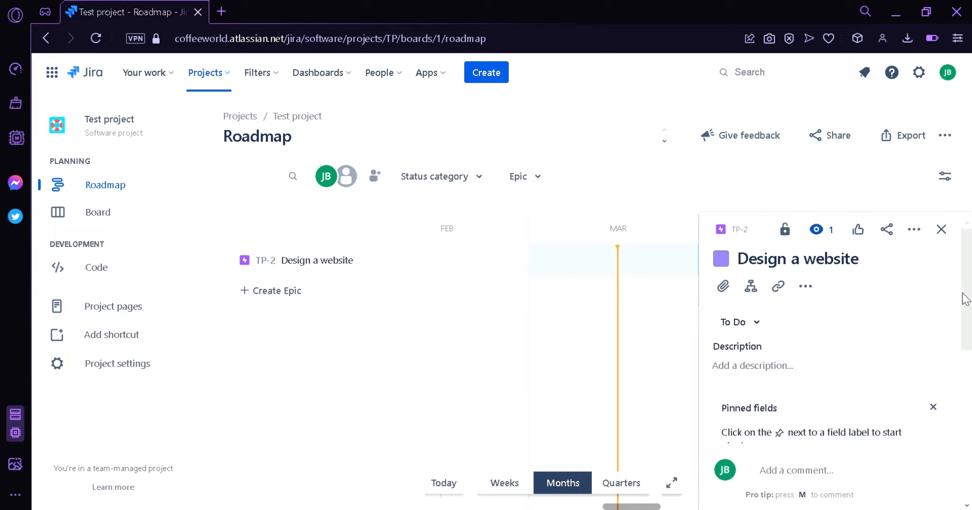
{"action": "left_click_drag", "start_coordinate": [964, 298], "coordinate": [968, 408]}
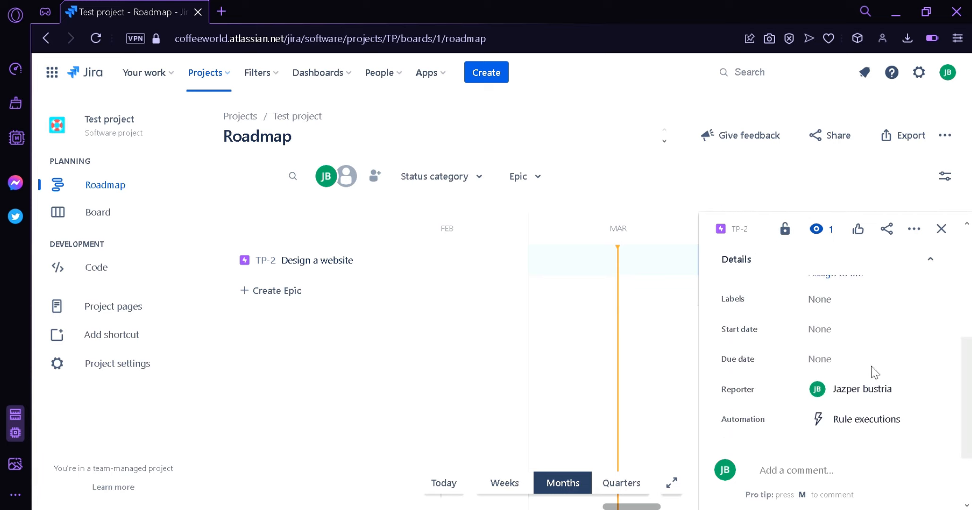
{"action": "left_click_drag", "start_coordinate": [965, 368], "coordinate": [969, 295]}
{"action": "left_click", "coordinate": [941, 228]}
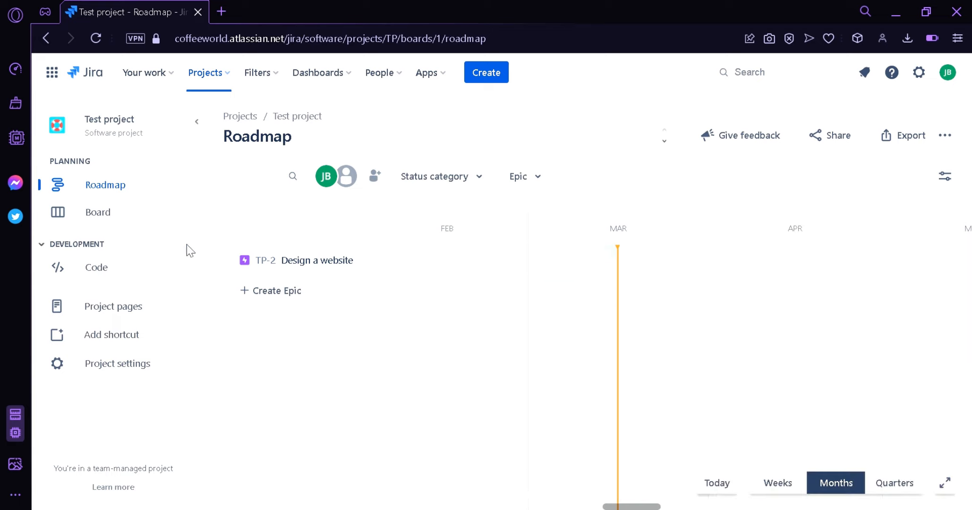
Open the Project pages section of Test project.
{"action": "left_click", "coordinate": [129, 312]}
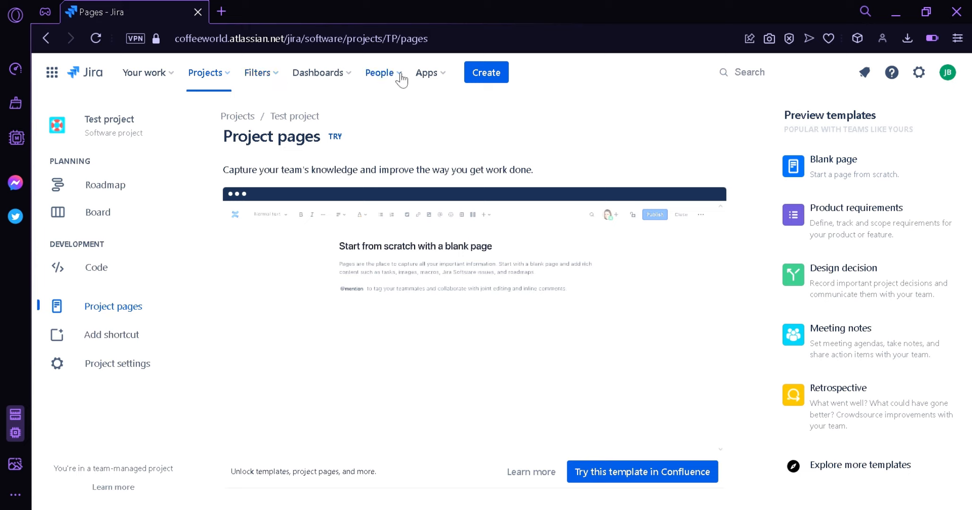
Open the marketplace page for exploring more apps and browse the new and noteworthy and staff-pick apps for Jira.
{"action": "left_click", "coordinate": [442, 83]}
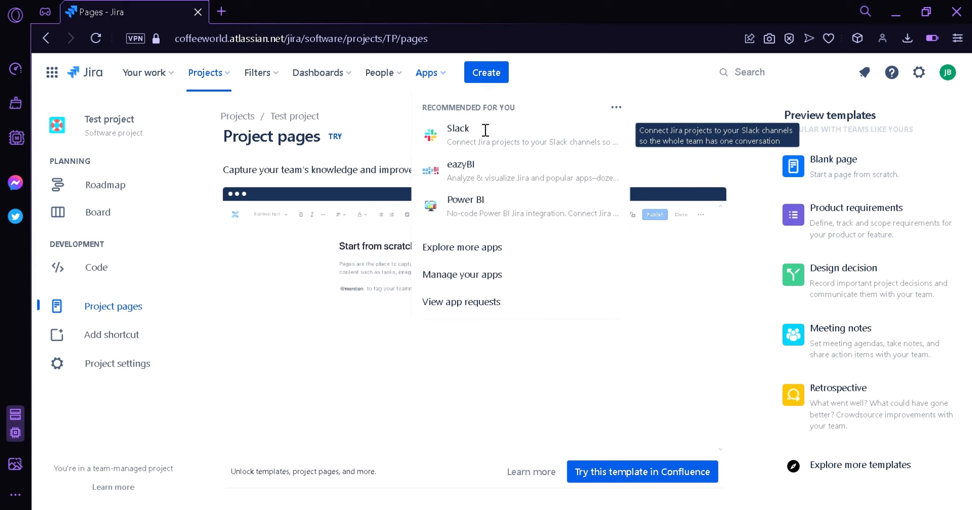
{"action": "left_click", "coordinate": [508, 254]}
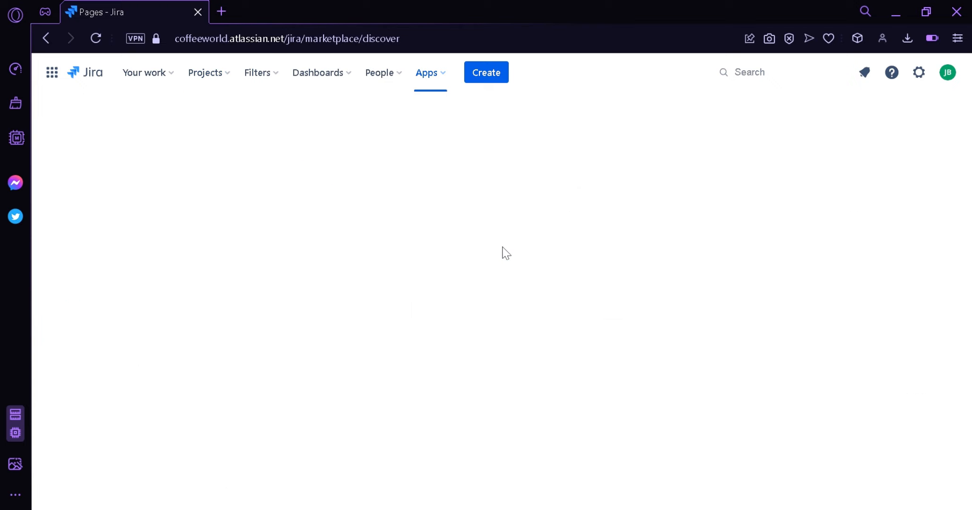
{"action": "scroll", "coordinate": [774, 203], "scroll_direction": "down", "scroll_amount": 15}
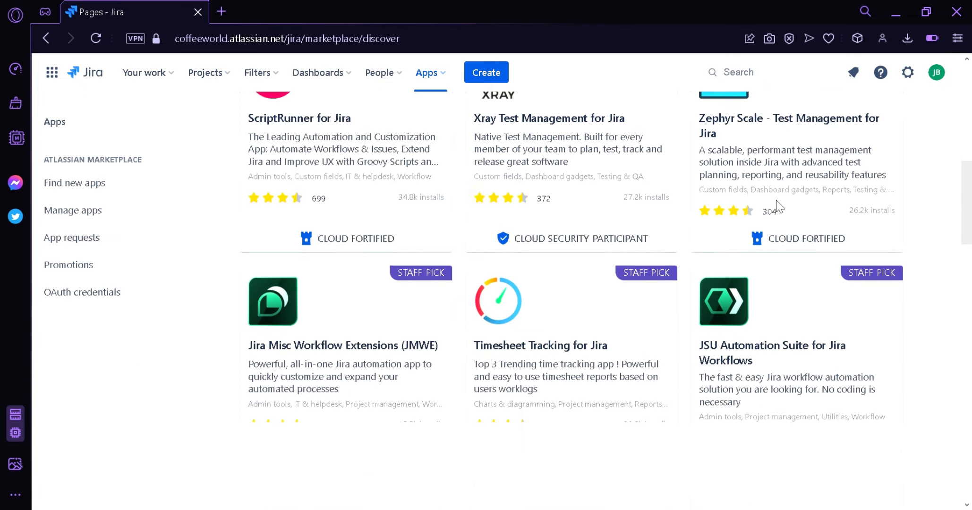
{"action": "scroll", "coordinate": [776, 210], "scroll_direction": "up", "scroll_amount": 12}
{"action": "scroll", "coordinate": [779, 211], "scroll_direction": "down", "scroll_amount": 3}
{"action": "scroll", "coordinate": [776, 211], "scroll_direction": "up", "scroll_amount": 7}
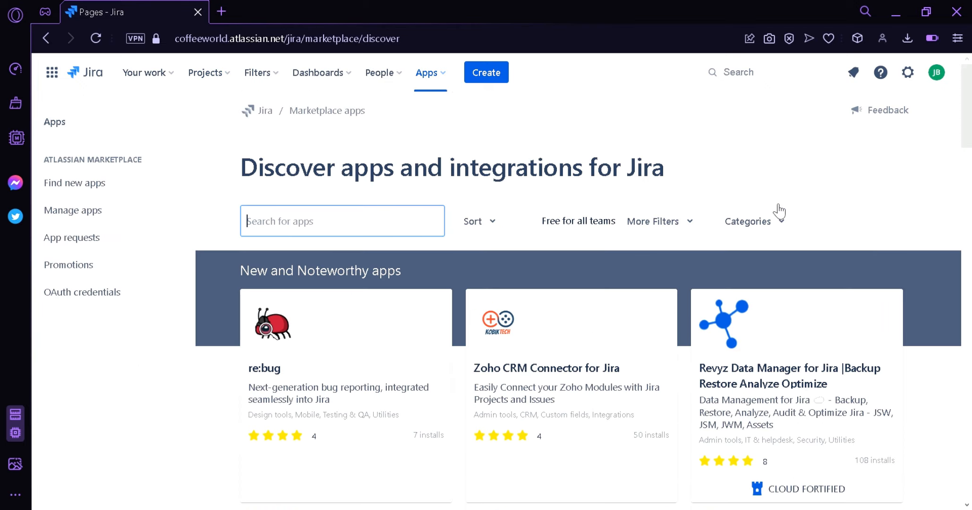
{"action": "scroll", "coordinate": [777, 210], "scroll_direction": "down", "scroll_amount": 8}
{"action": "scroll", "coordinate": [777, 210], "scroll_direction": "up", "scroll_amount": 7}
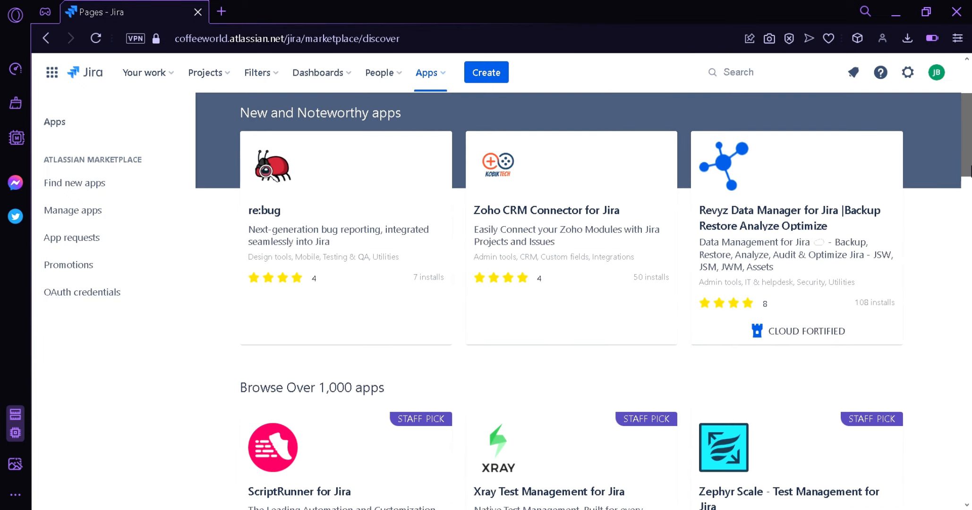
{"action": "scroll", "coordinate": [777, 210], "scroll_direction": "down", "scroll_amount": 4}
{"action": "scroll", "coordinate": [777, 210], "scroll_direction": "down", "scroll_amount": 5}
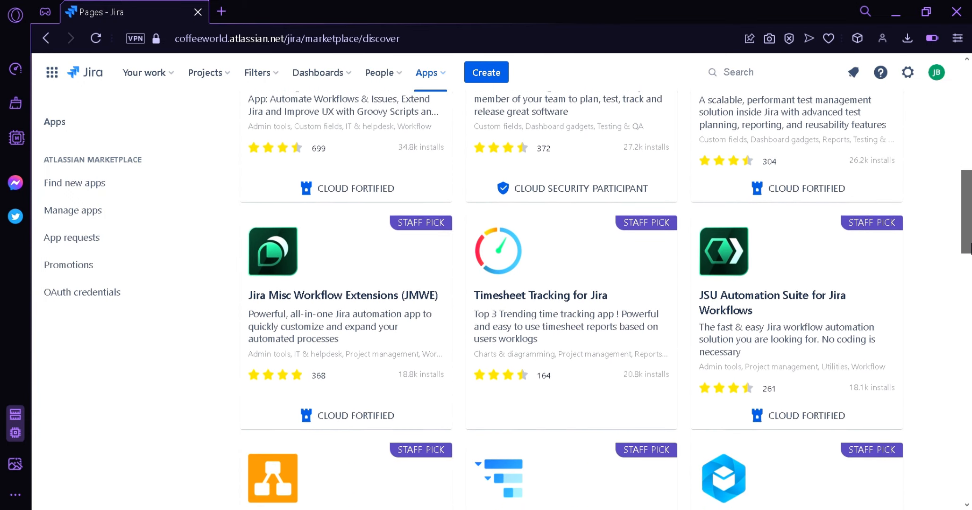
{"action": "scroll", "coordinate": [776, 210], "scroll_direction": "down", "scroll_amount": 1}
{"action": "scroll", "coordinate": [776, 211], "scroll_direction": "down", "scroll_amount": 1}
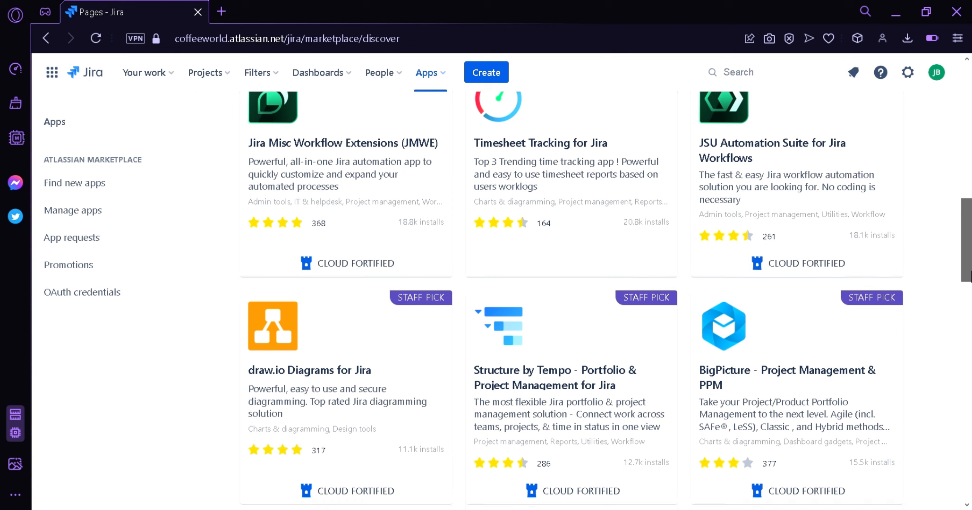
{"action": "scroll", "coordinate": [930, 259], "scroll_direction": "up", "scroll_amount": 3}
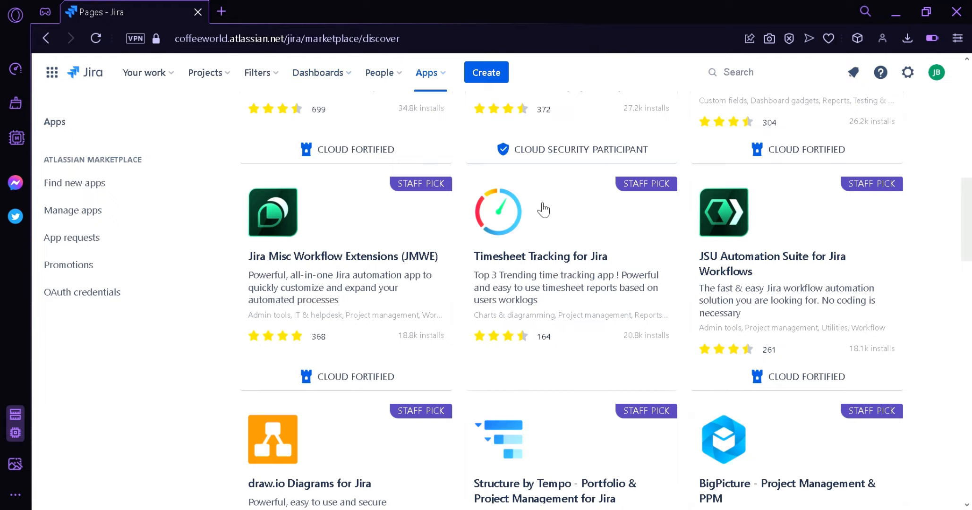
{"action": "mouse_move", "coordinate": [965, 199]}
{"action": "left_mouse_down"}
{"action": "mouse_move", "coordinate": [960, 311]}
{"action": "mouse_move", "coordinate": [953, 162]}
{"action": "left_mouse_up"}
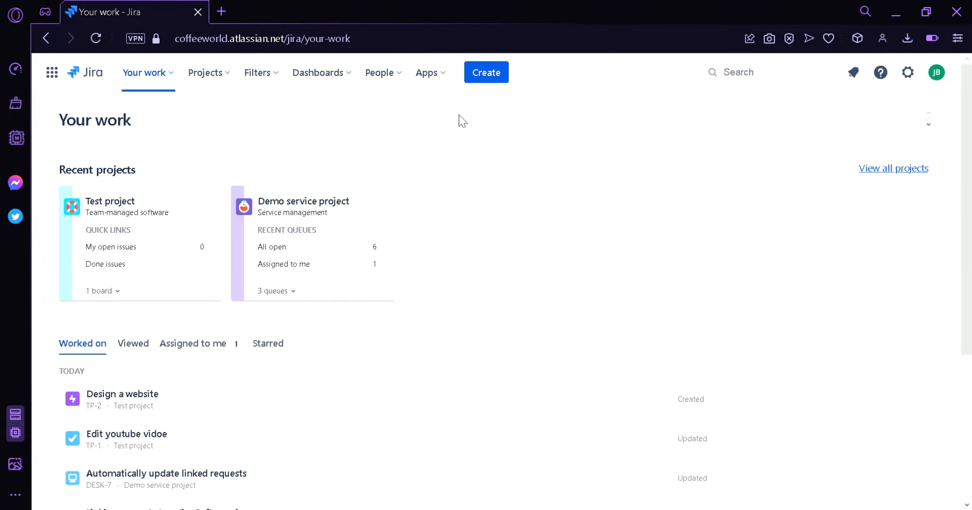
Start a new issue from the Your work page and examine which projects it can be assigned to, keeping Test project.
{"action": "left_click", "coordinate": [499, 77]}
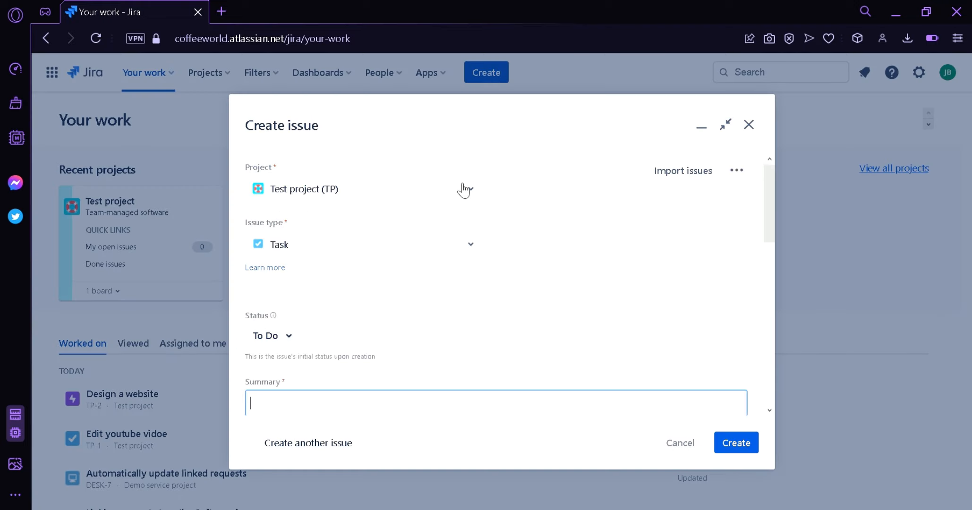
{"action": "left_click", "coordinate": [445, 187]}
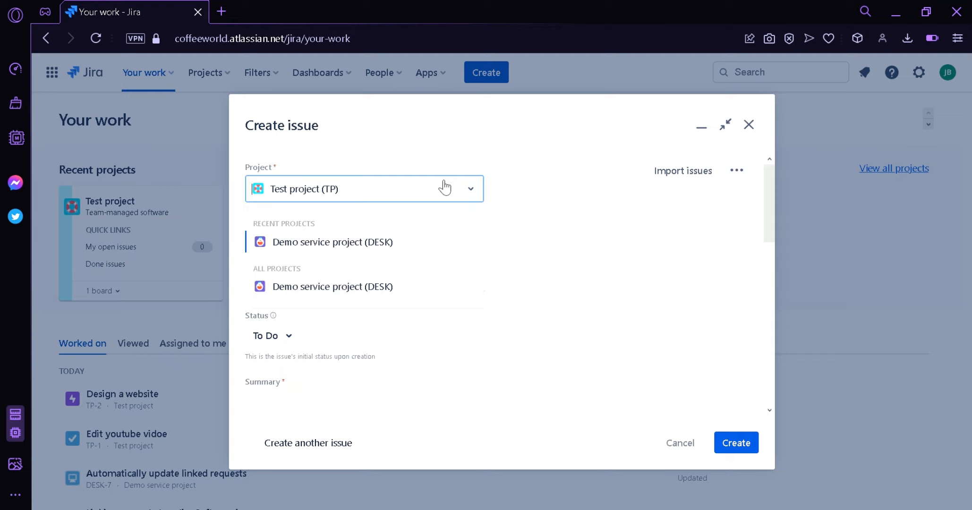
{"action": "left_click", "coordinate": [444, 188]}
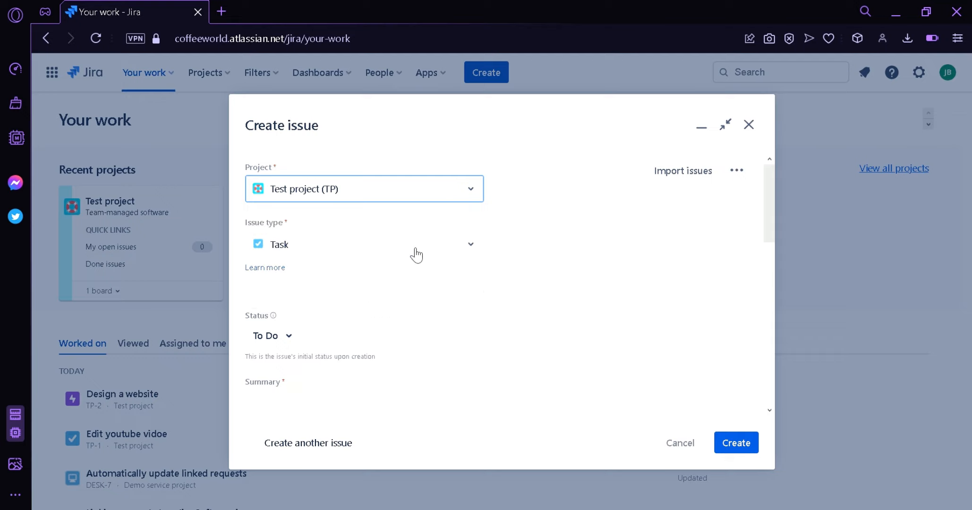
{"action": "scroll", "coordinate": [570, 261], "scroll_direction": "down", "scroll_amount": 3}
{"action": "scroll", "coordinate": [343, 198], "scroll_direction": "up", "scroll_amount": 3}
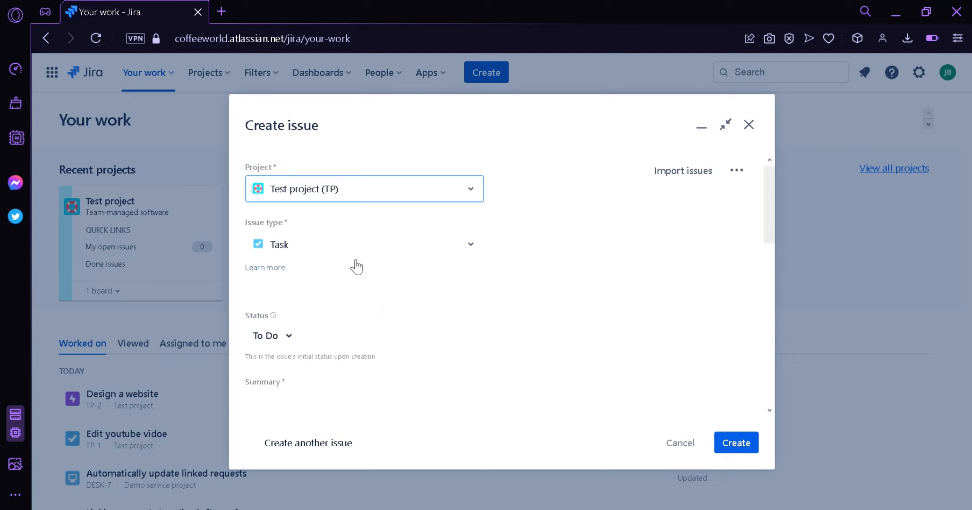
Review the new issue's status options and its remaining fields down to Flagged, and cancel the issue without creating it.
{"action": "left_click", "coordinate": [292, 348]}
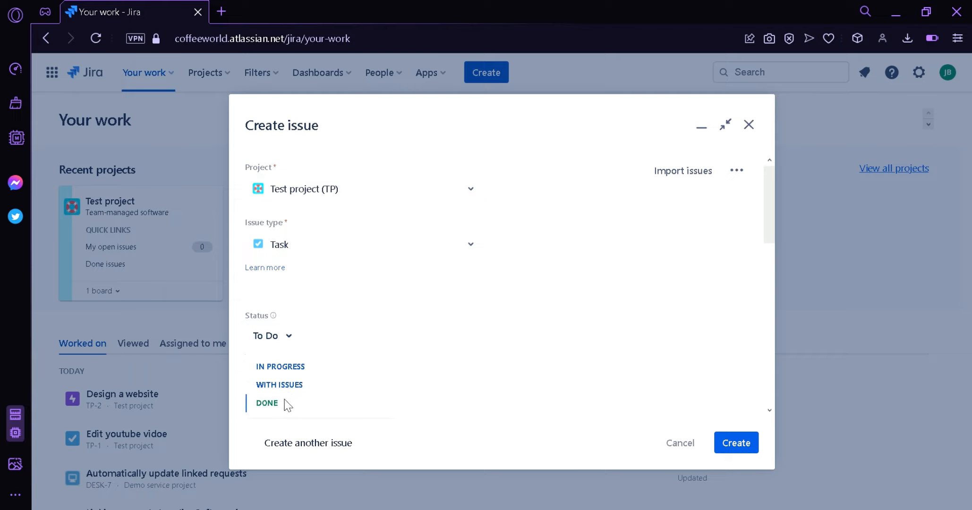
{"action": "scroll", "coordinate": [628, 269], "scroll_direction": "down", "scroll_amount": 3}
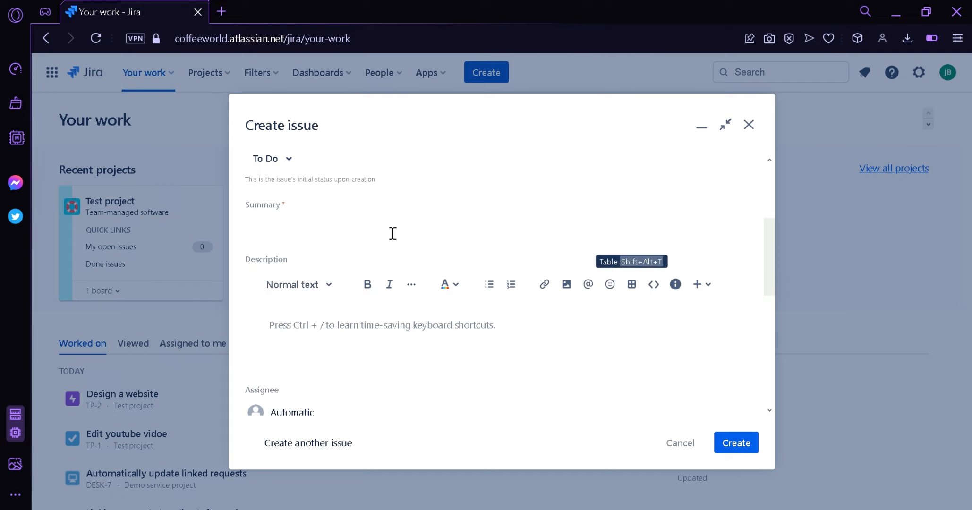
{"action": "scroll", "coordinate": [491, 232], "scroll_direction": "down", "scroll_amount": 3}
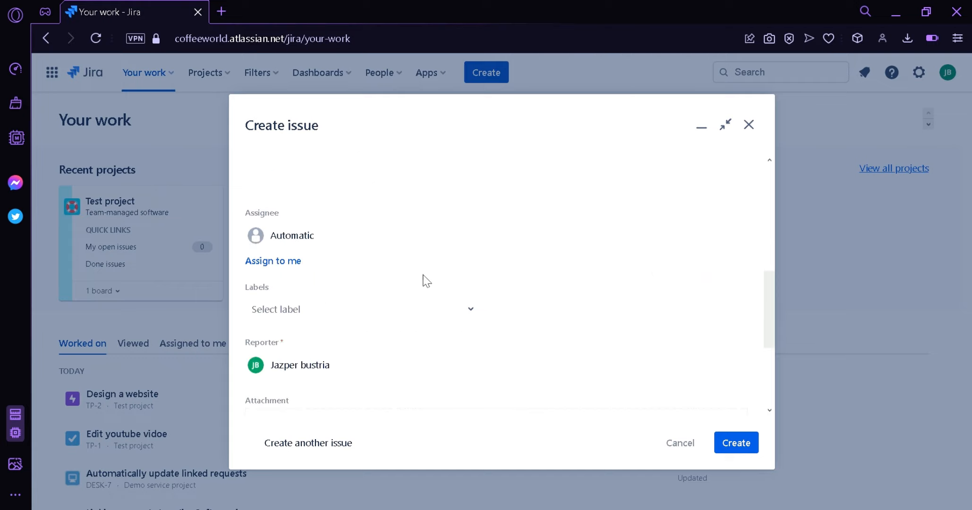
{"action": "scroll", "coordinate": [508, 313], "scroll_direction": "down", "scroll_amount": 3}
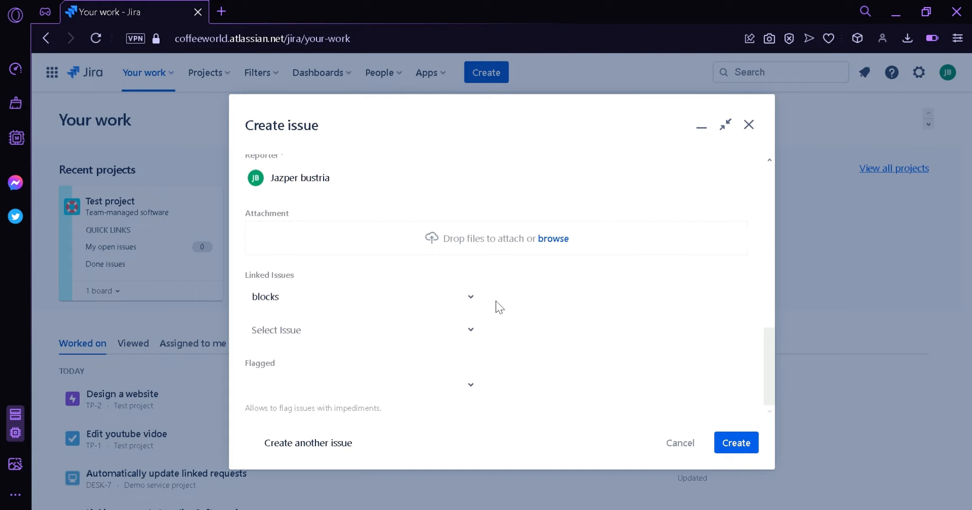
{"action": "left_click", "coordinate": [679, 442]}
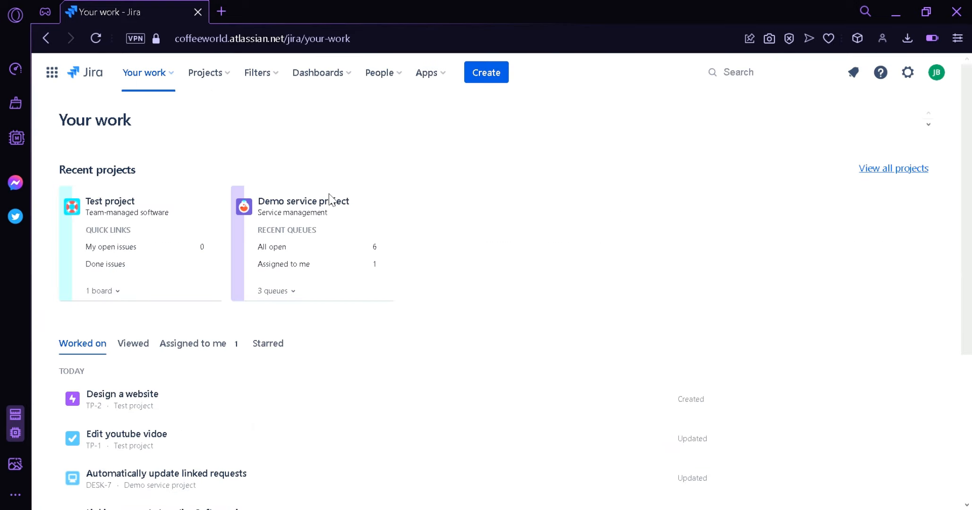